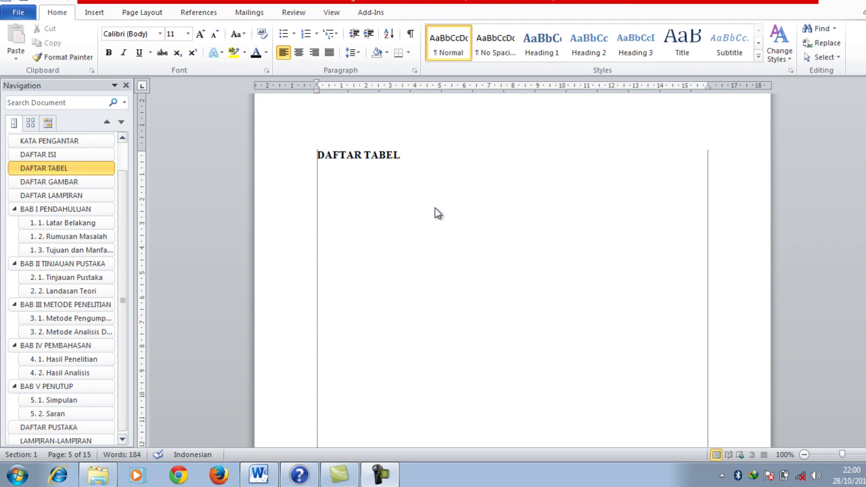
Add two blank lines below the 1.1 Latar Belakang heading in BAB I PENDAHULUAN.
scroll(835, 147, "up", 2)
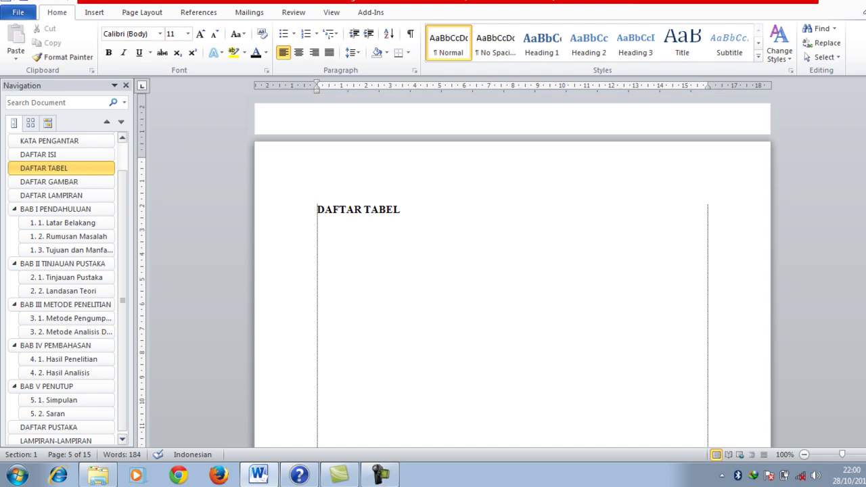
scroll(835, 147, "up", 8)
scroll(835, 147, "up", 8)
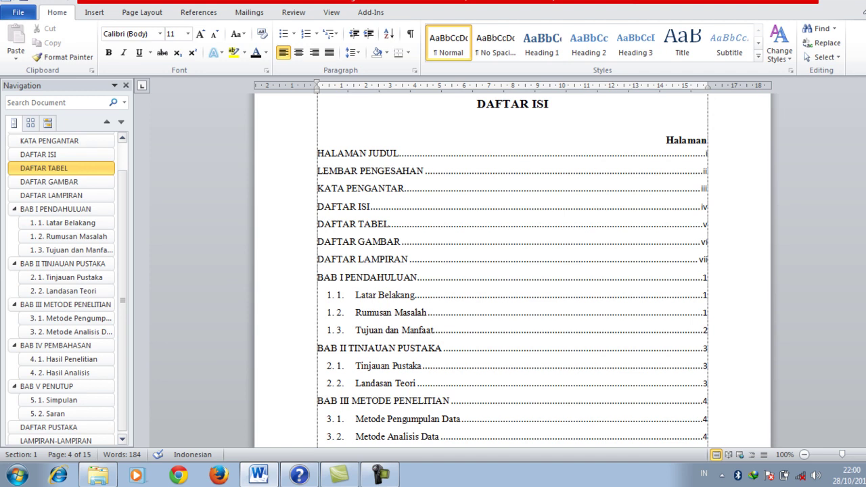
scroll(414, 155, "down", 4)
scroll(415, 155, "down", 8)
scroll(414, 155, "down", 6)
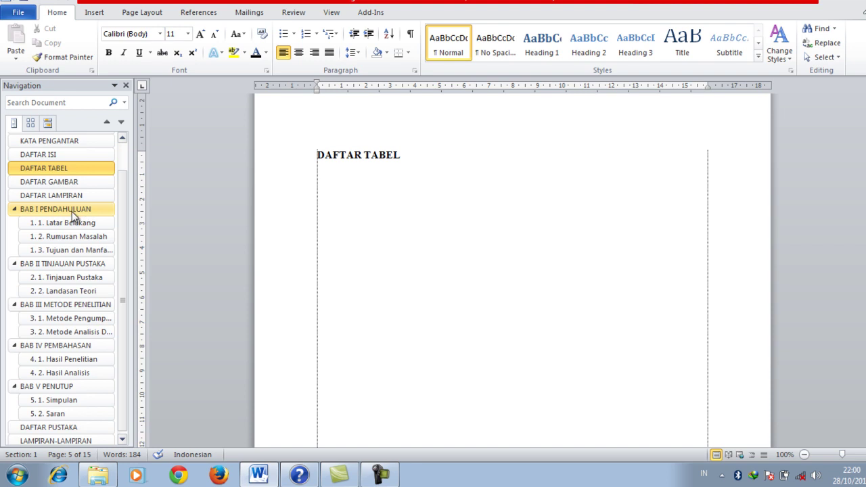
left_click(77, 211)
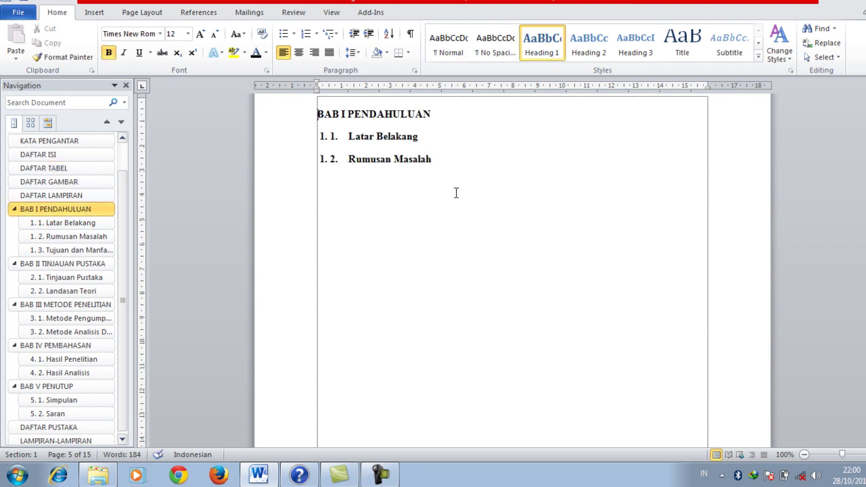
left_click(441, 163)
left_click(451, 138)
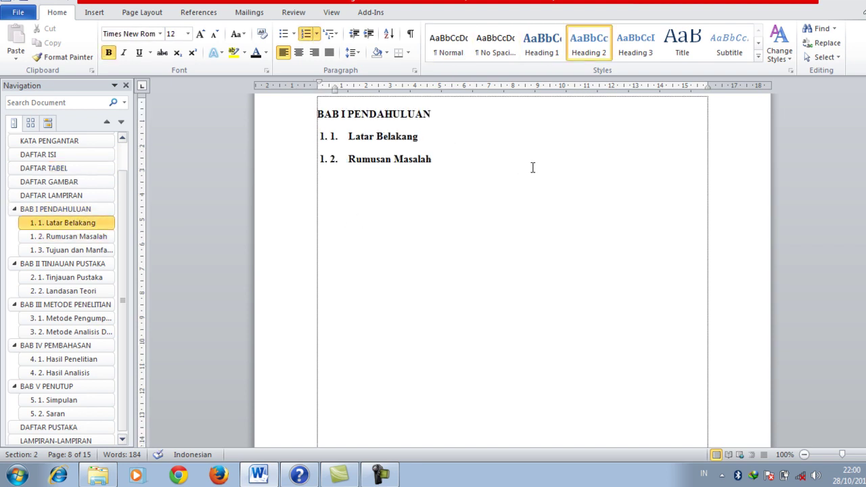
key("Return")
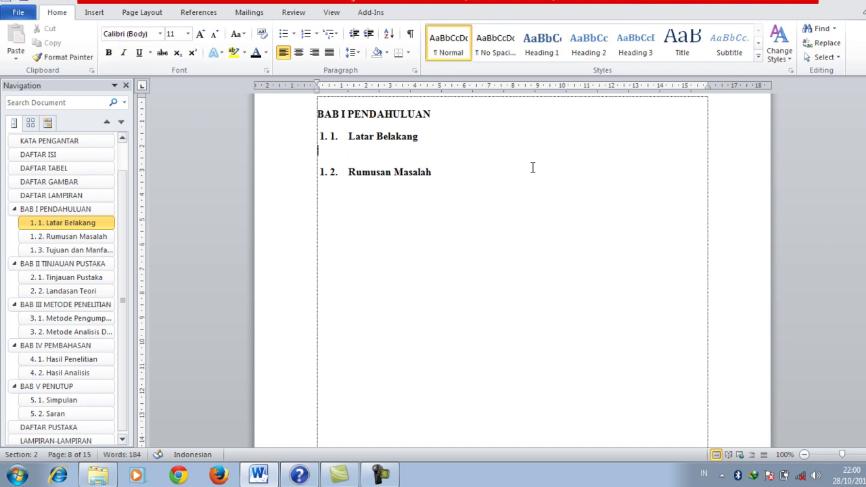
key("Return")
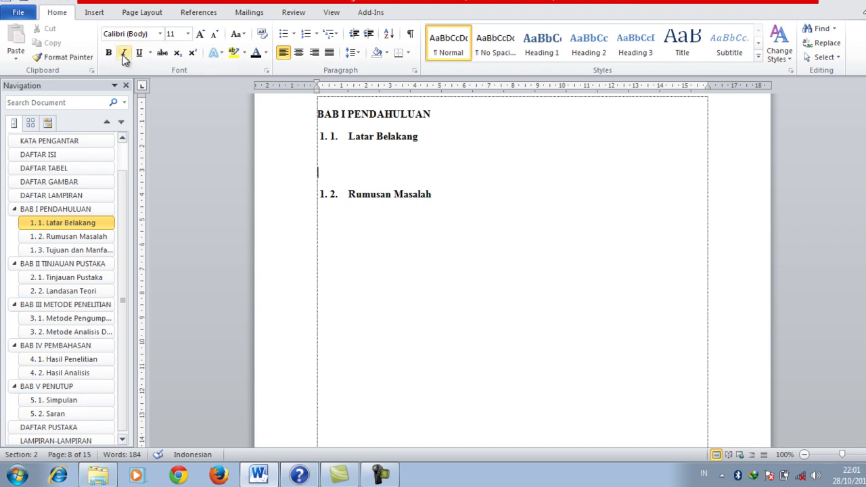
Insert a 3x3 table at the new blank line.
left_click(95, 13)
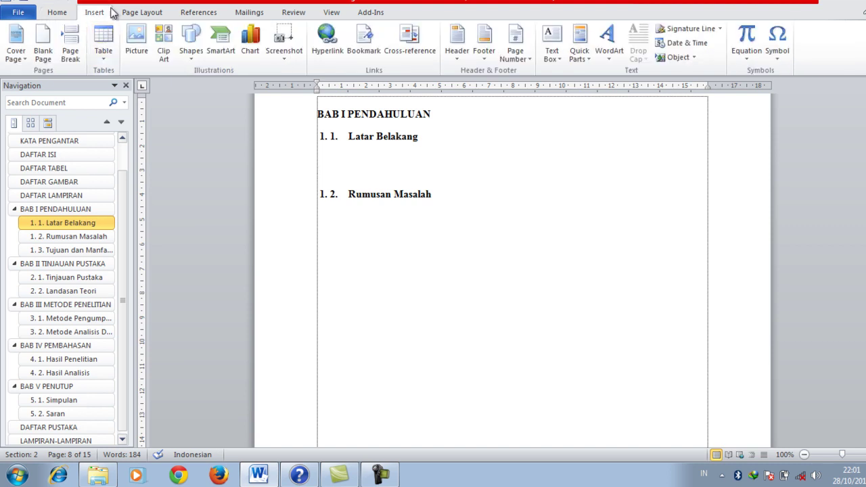
left_click(102, 60)
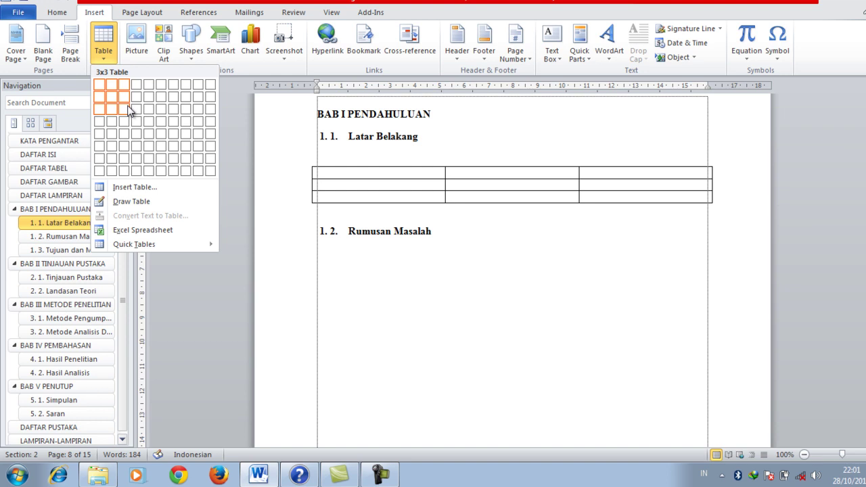
left_click(129, 110)
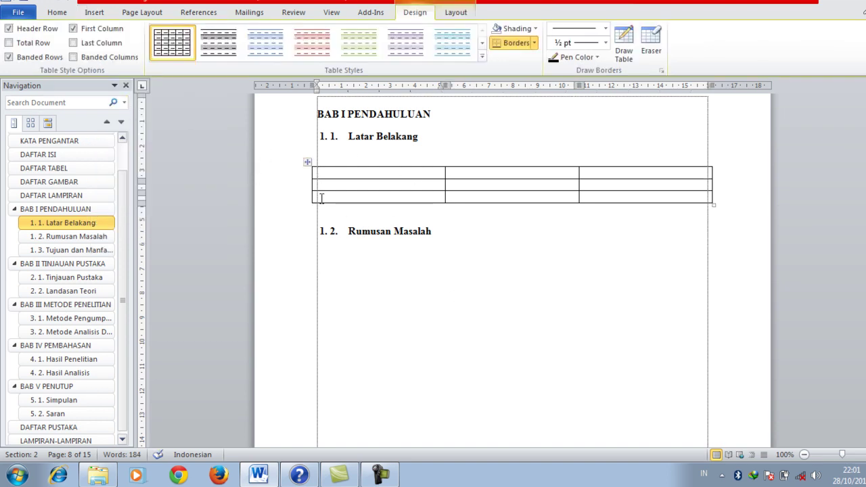
Fill the header row with No, Nama Barang and Jumlah.
type("N")
type("ma")
key("BackSpace")
key("BackSpace")
type("ma")
key("BackSpace")
key("BackSpace")
key("BackSpace")
type("O")
key("BackSpace")
type("o")
key("Tab")
type("Nama Barang")
key("Tab")
type("Jumlah")
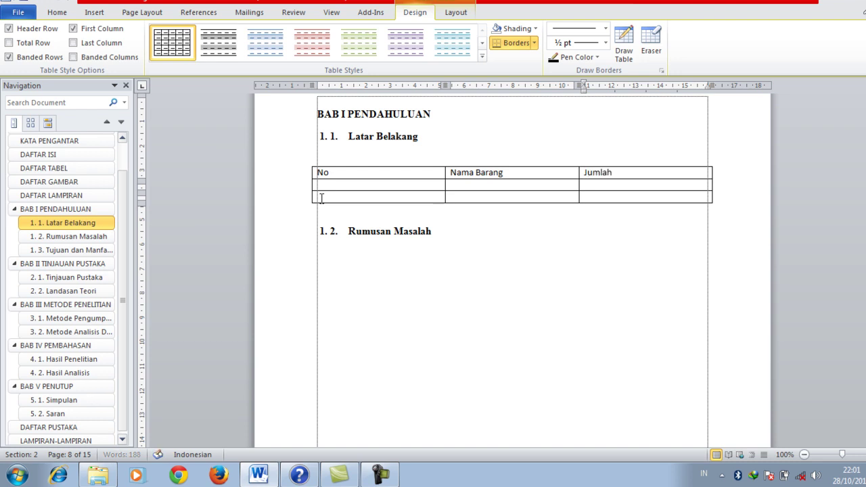
Fill the data rows with 1, Sandal, 5 and 2, Sepatu, 6.
left_click(341, 186)
type("1")
left_click(330, 197)
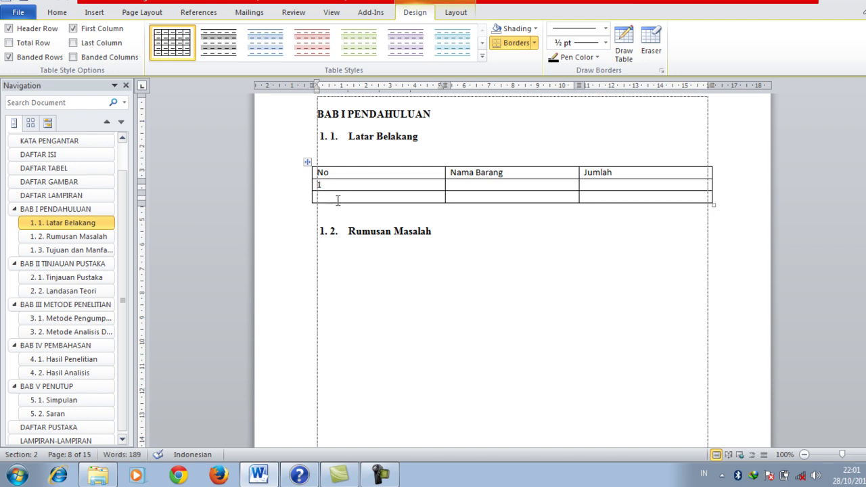
type("2")
left_click(499, 185)
type("Sa")
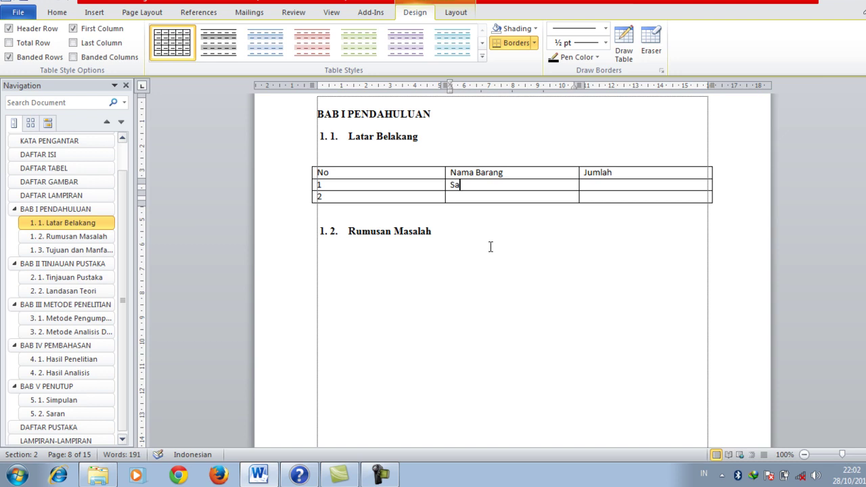
type("ndal")
left_click(461, 196)
type("Sep")
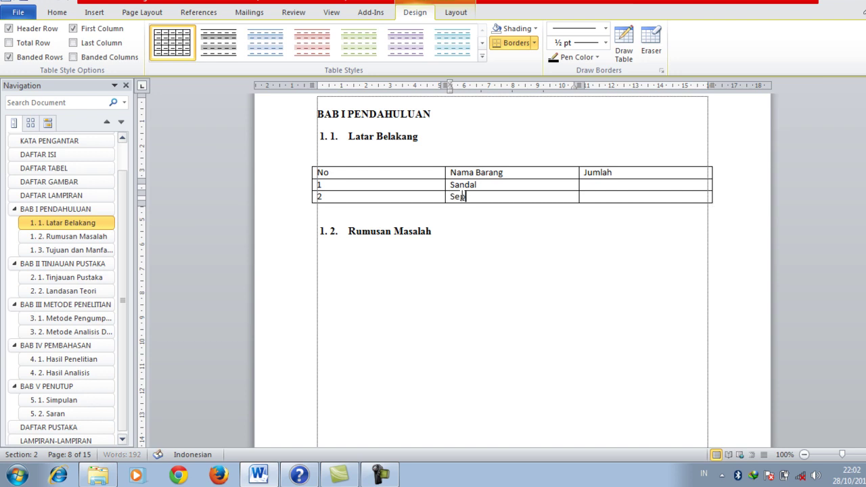
type("atu")
left_click(604, 185)
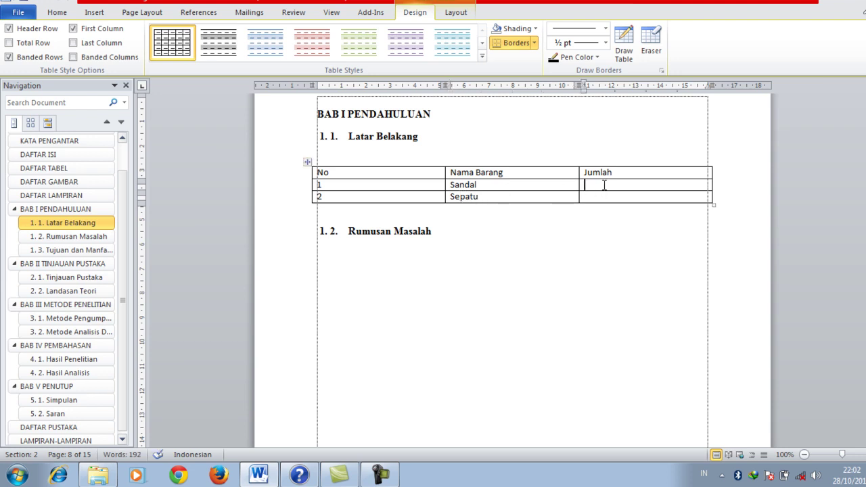
type("5")
left_click(599, 196)
type("6")
Narrow the No column, widen Nama Barang, and pull in the table's right edge.
left_click_drag(313, 173, 319, 172)
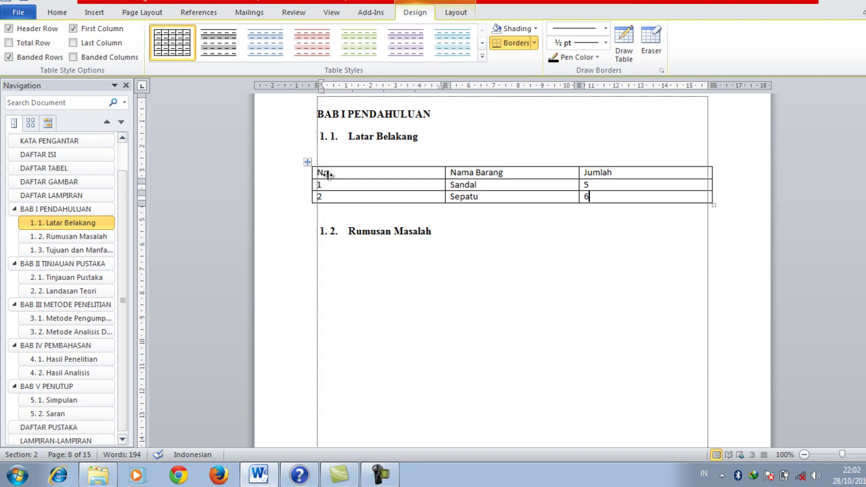
left_click_drag(318, 173, 317, 173)
left_click_drag(445, 176, 359, 181)
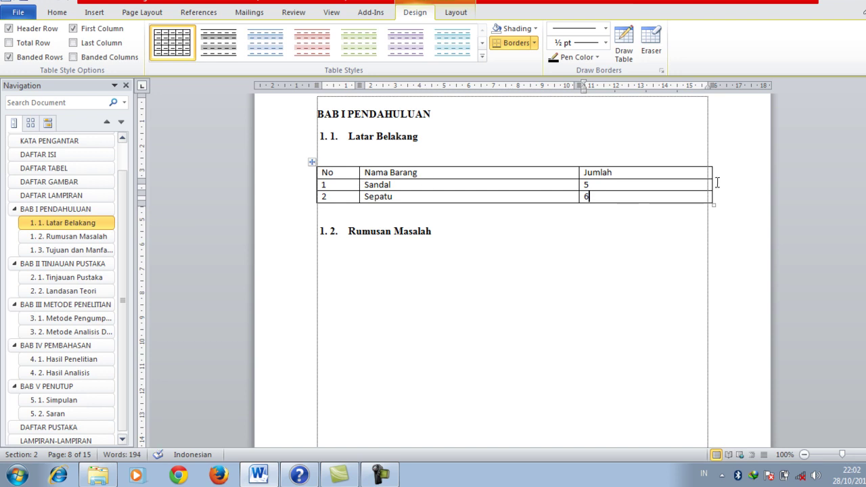
left_click_drag(711, 176, 684, 179)
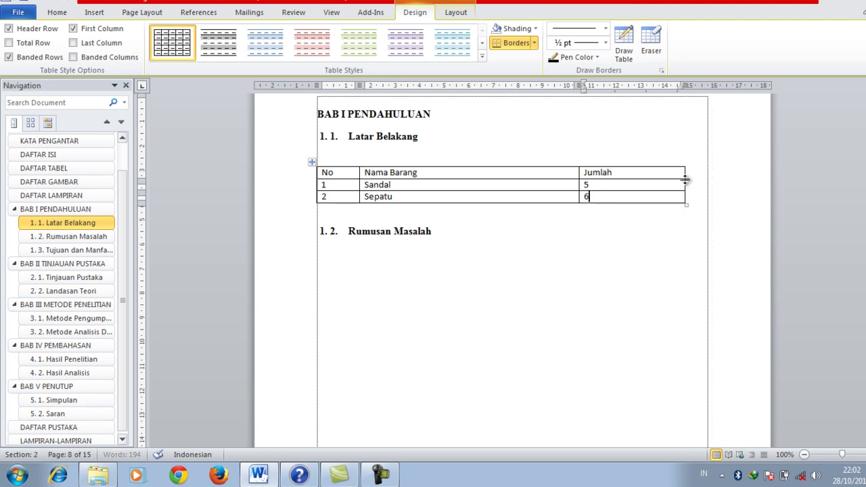
Center the whole table on the page.
left_click(312, 161)
left_click(56, 12)
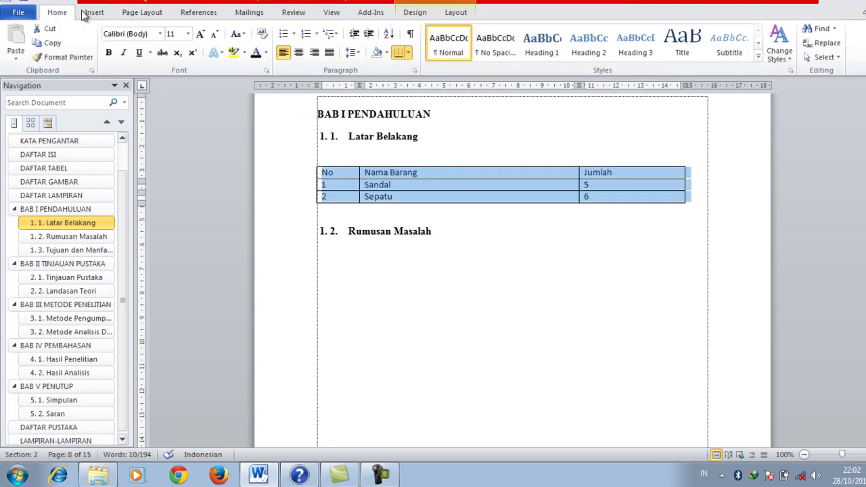
left_click(297, 50)
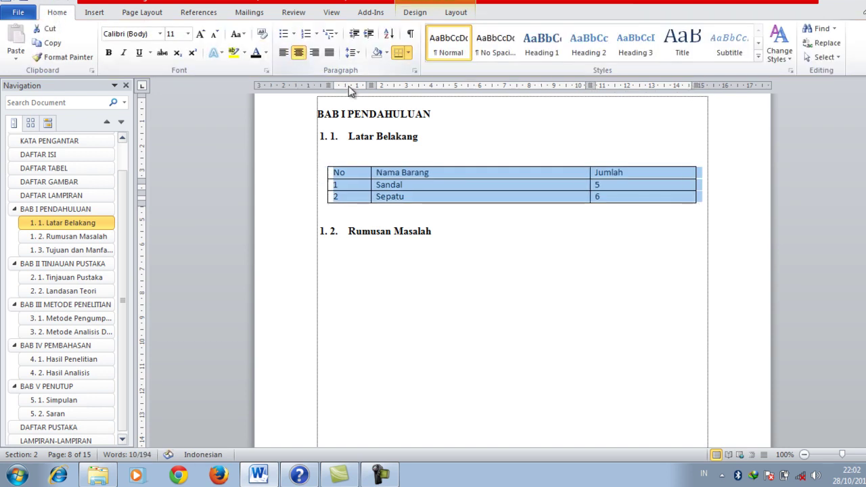
left_click(431, 157)
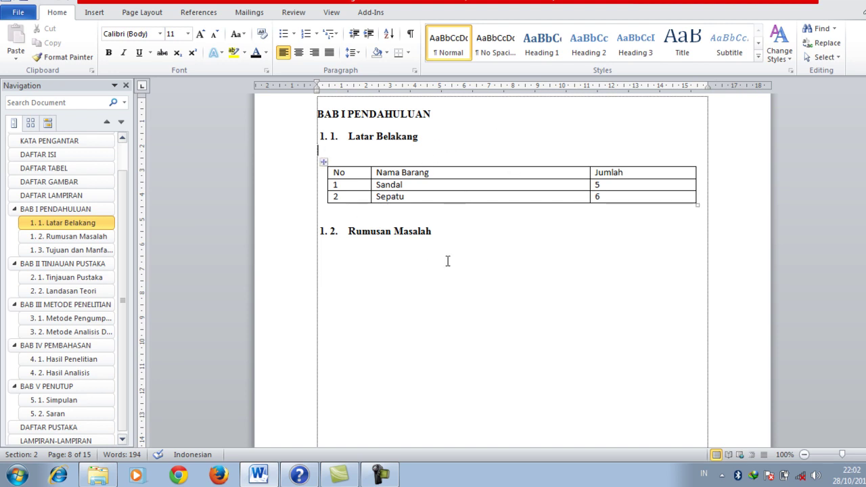
Add a new line above the table reading 'Nama Barang Kesatu'.
key("Return")
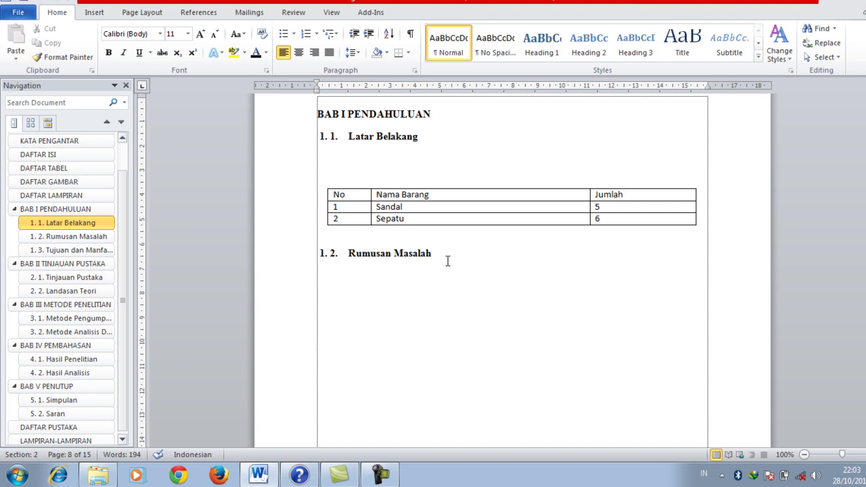
type("N")
type("ama Bara")
type("ng Kesa")
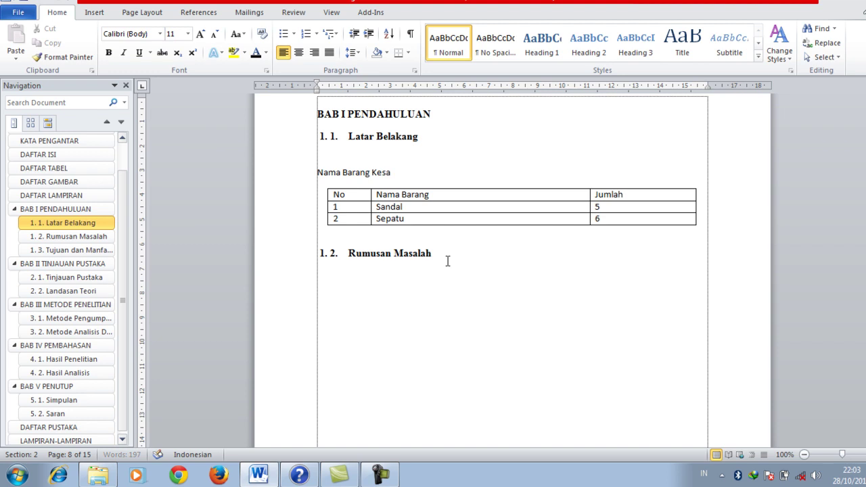
type("tu")
Set the title line and table text to Times New Roman, 12 pt.
mouse_move(296, 173)
left_mouse_down()
mouse_move(586, 231)
mouse_move(632, 223)
left_mouse_up()
left_click(161, 34)
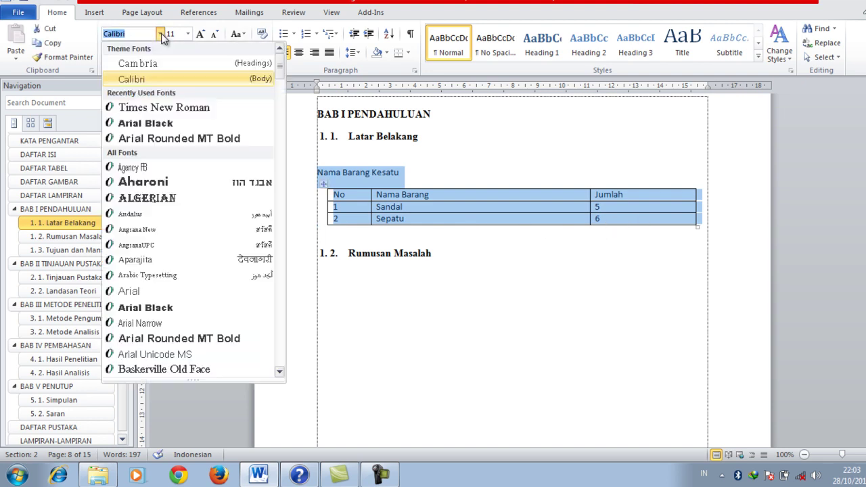
left_click(188, 108)
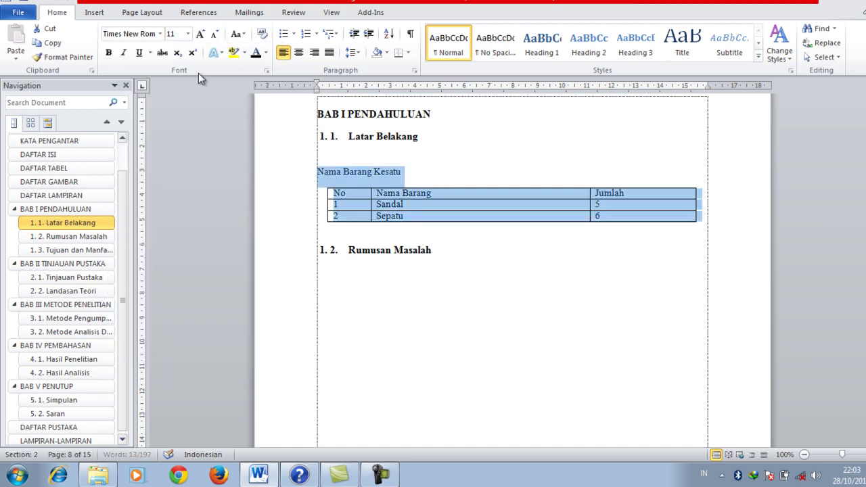
left_click(202, 34)
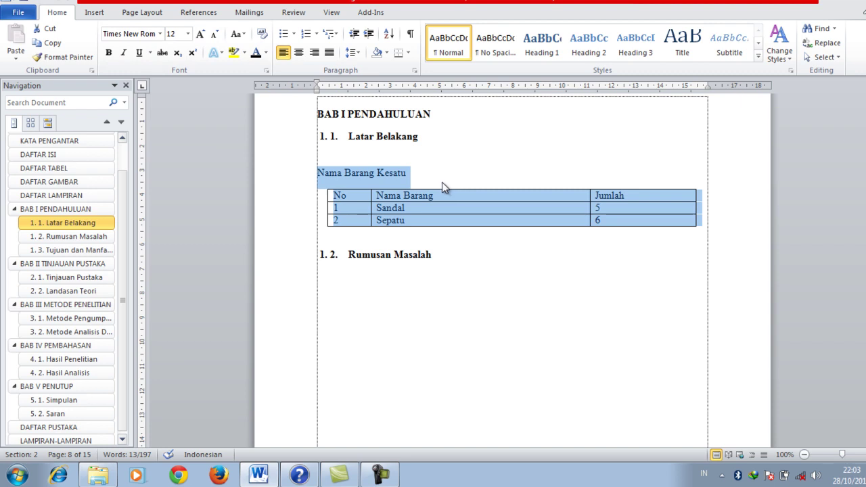
left_click(416, 172)
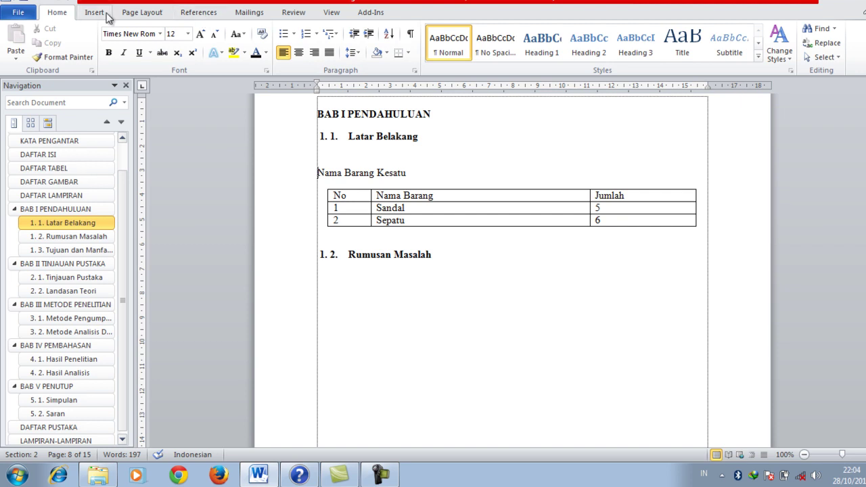
Open the References Caption dialog and start a new caption label, leaving Bagan unchanged.
left_click(200, 13)
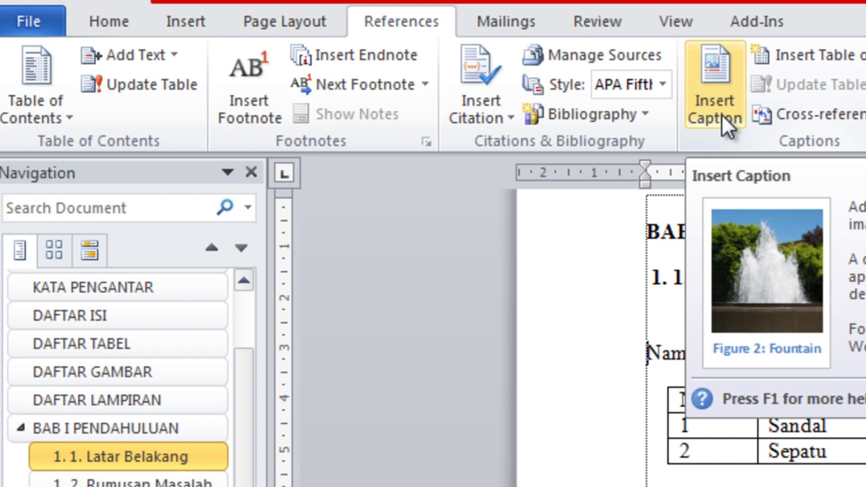
left_click(734, 115)
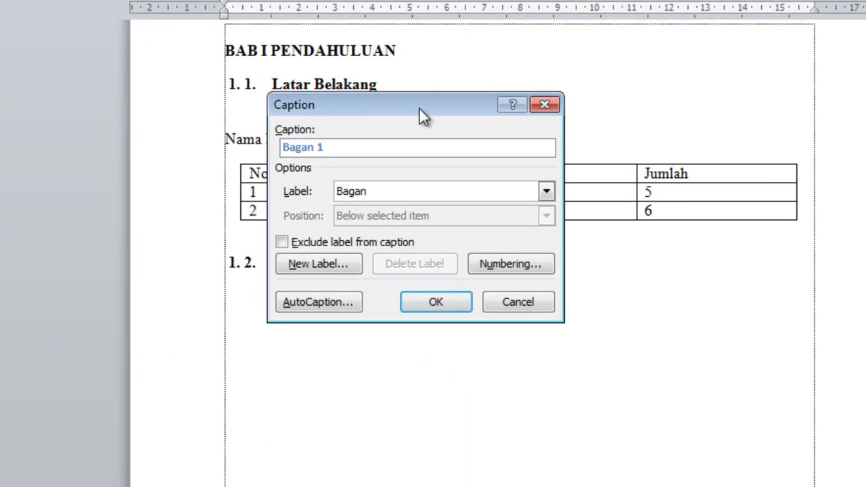
left_click_drag(418, 108, 661, 94)
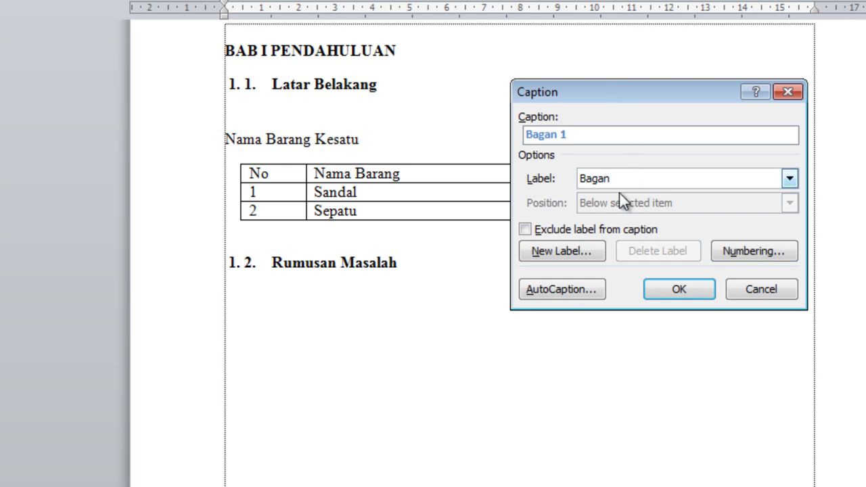
left_click(753, 182)
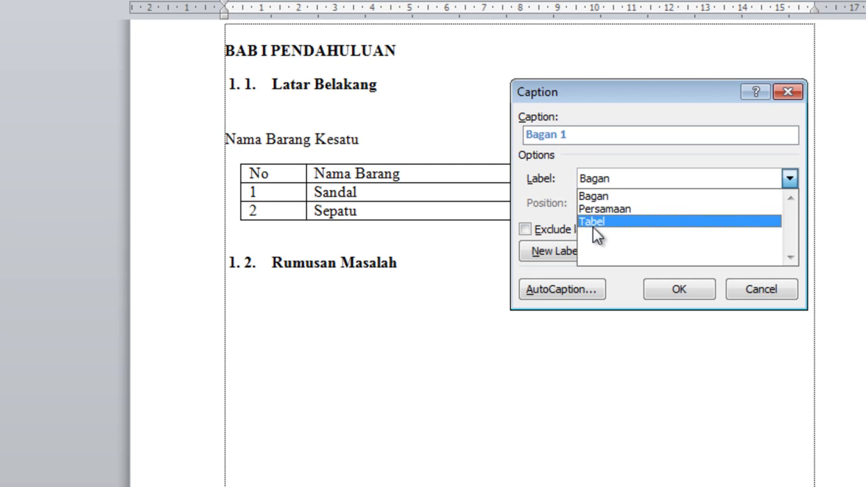
left_click(637, 103)
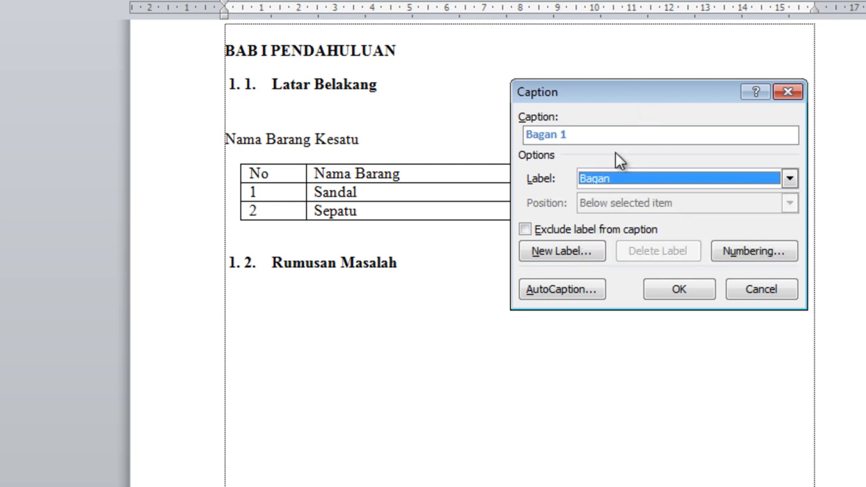
left_click(562, 252)
mouse_move(370, 171)
left_mouse_down()
mouse_move(257, 315)
mouse_move(289, 331)
mouse_move(297, 320)
mouse_move(297, 328)
left_mouse_up()
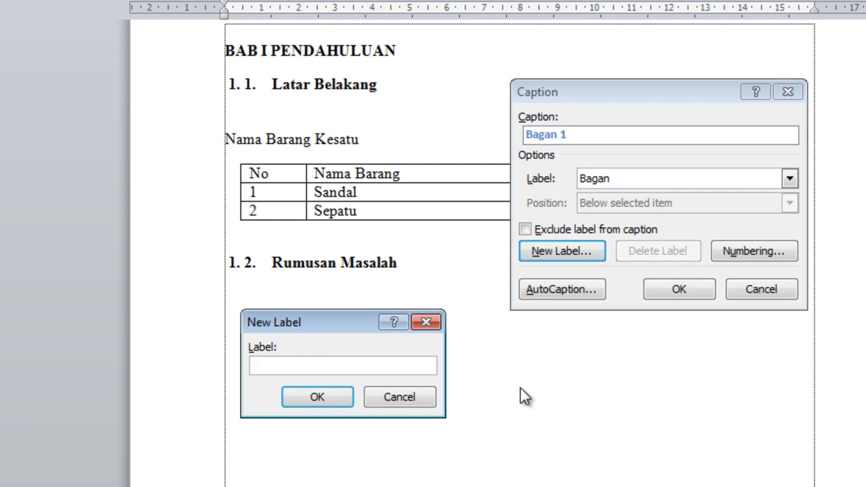
Create the caption label 'Tabel 1.'.
type("Ta")
type("bel")
type(" 1.")
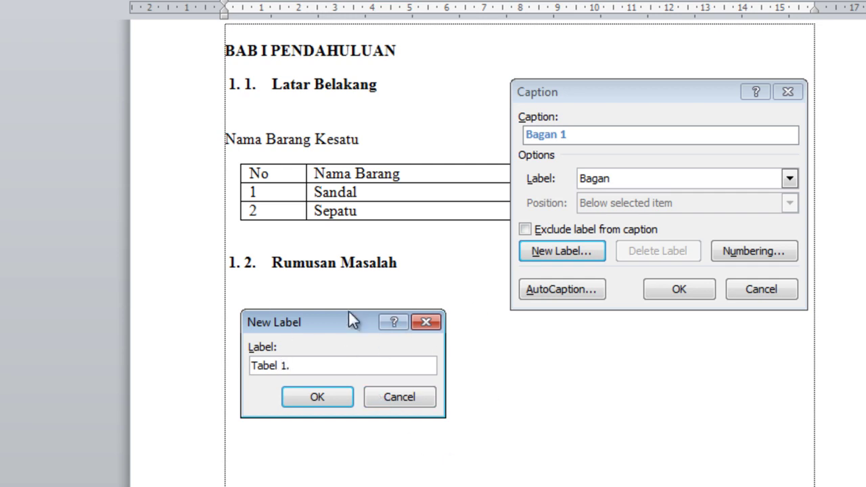
left_click(319, 397)
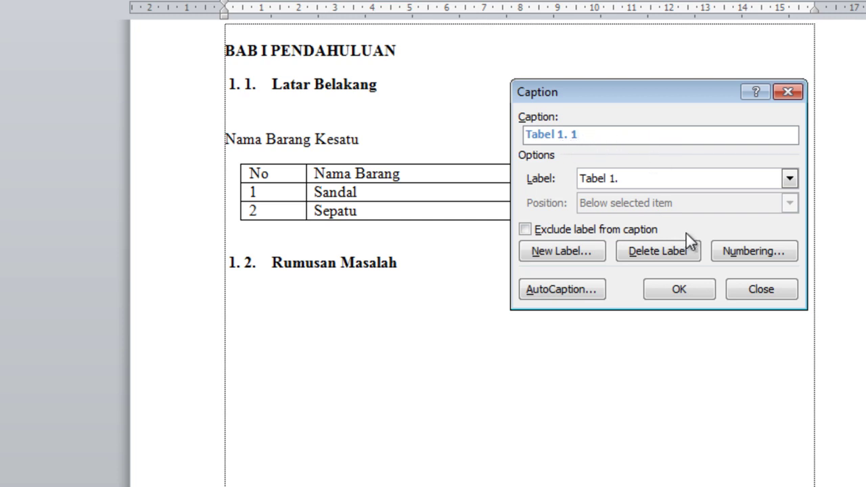
Insert the 'Tabel 1. 1' caption above the table and select the caption line.
left_click(679, 289)
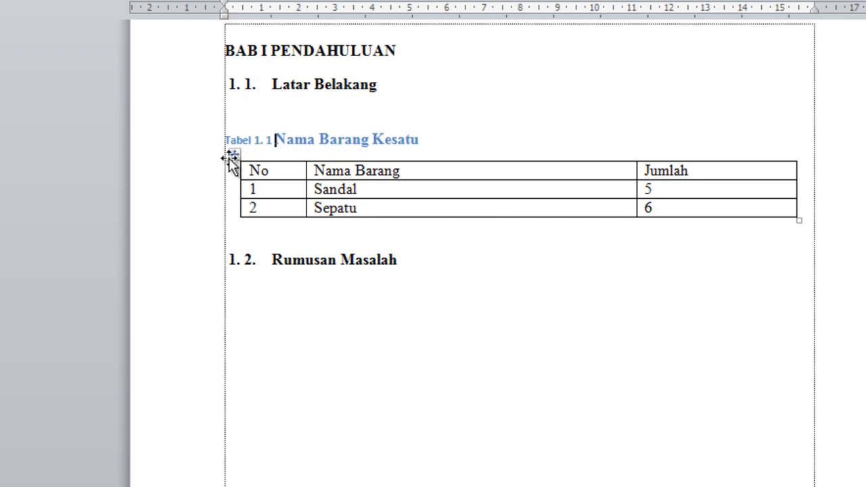
left_click(193, 144)
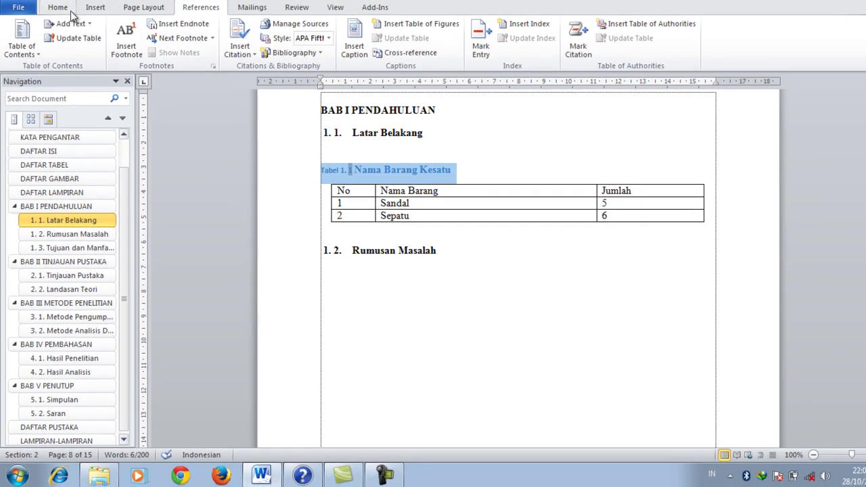
left_click(65, 7)
Make the caption black Times New Roman 12 pt and center it above the table.
left_click(162, 29)
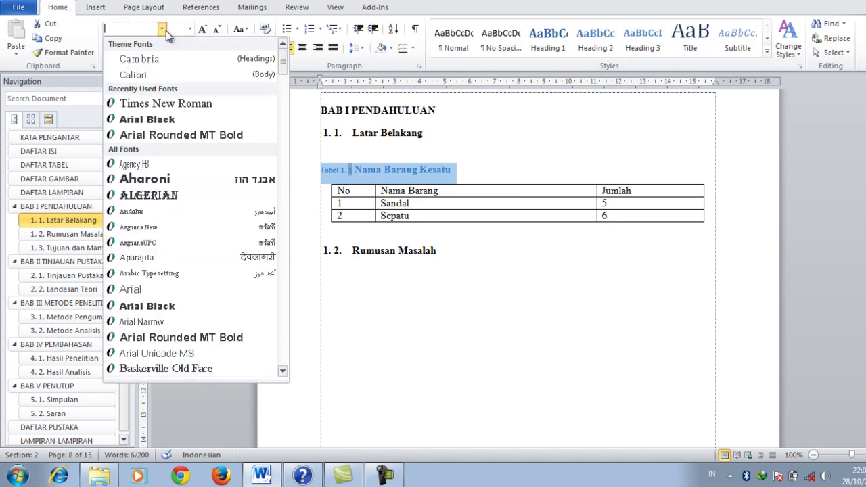
left_click(177, 104)
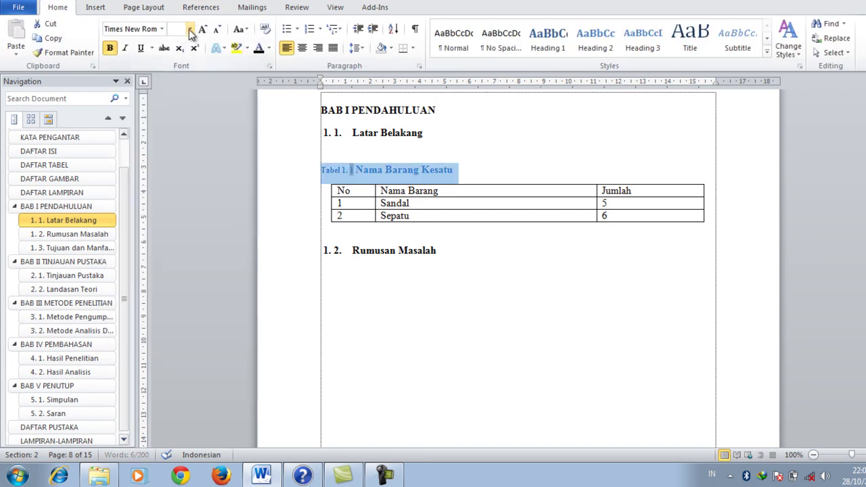
left_click(190, 30)
left_click(174, 95)
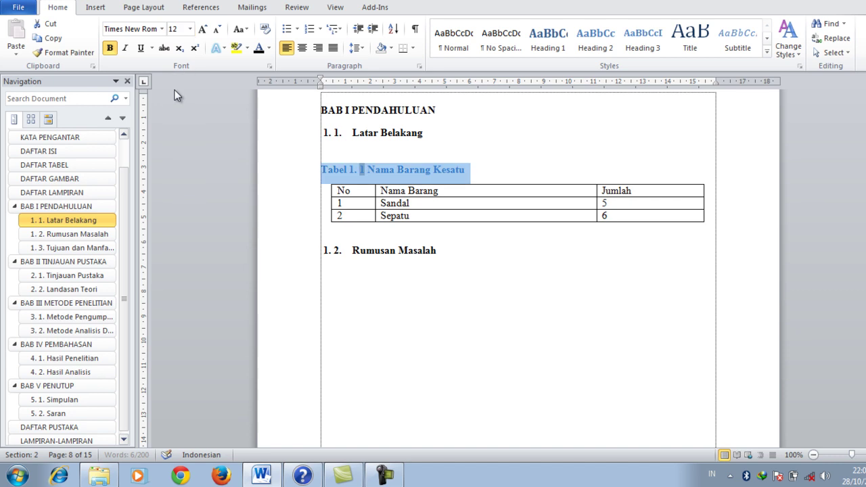
left_click(260, 52)
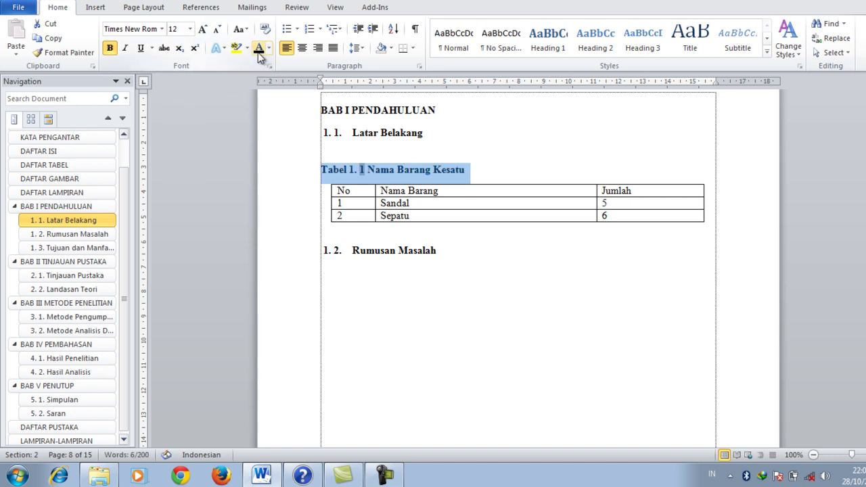
left_click(303, 48)
left_click(566, 241)
left_click(617, 170)
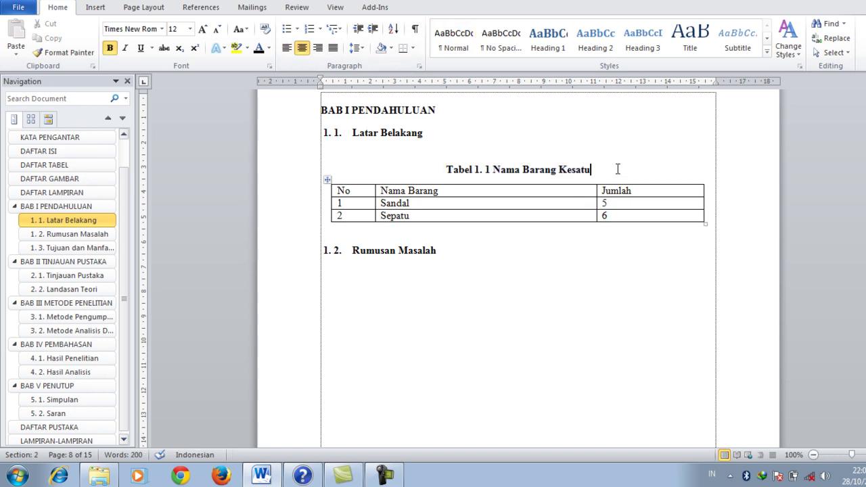
left_click(357, 289)
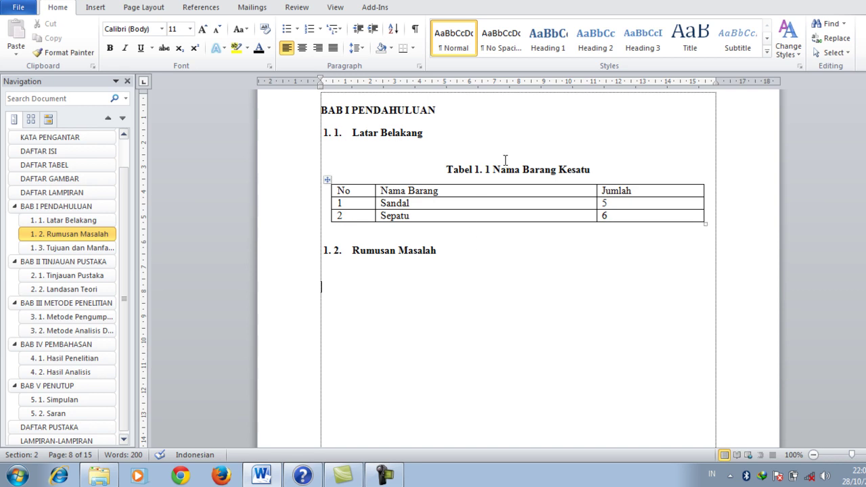
left_click(328, 182)
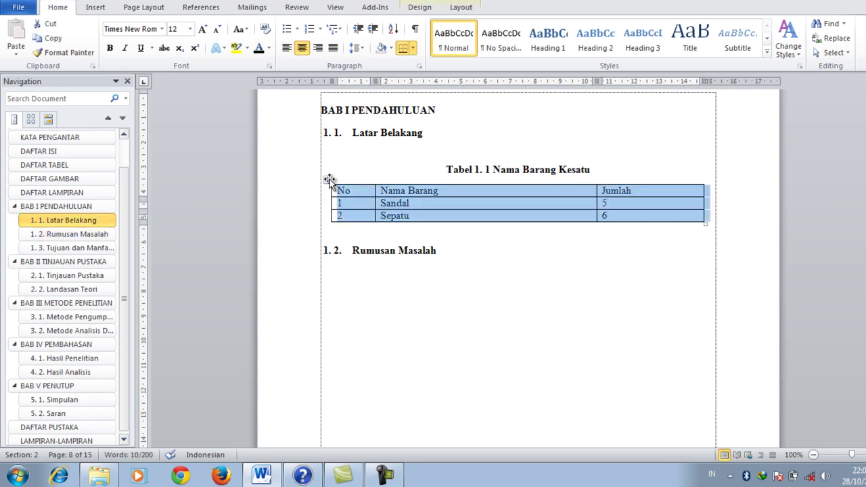
Copy the first table and paste it under 1.2 Rumusan Masalah.
right_click(328, 180)
left_click(352, 201)
left_click(334, 294)
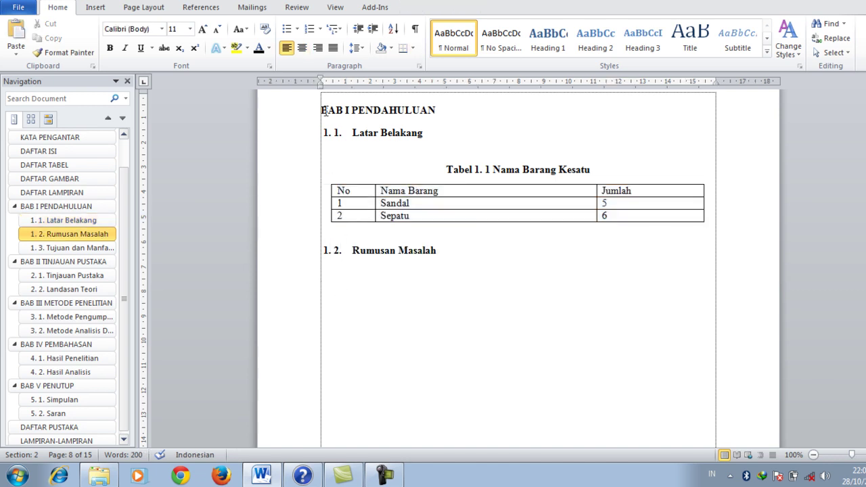
key("ctrl+v")
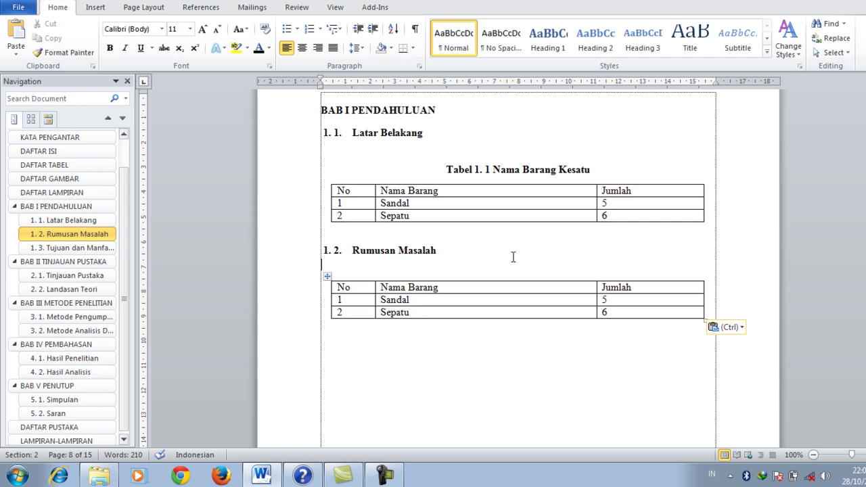
Add the title line 'Nama Barang Kedua' above the pasted table.
key("Return")
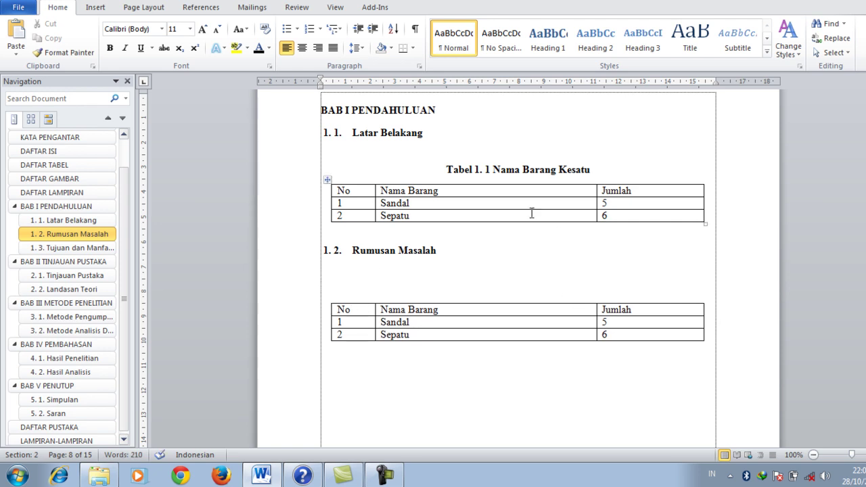
type("Nama")
type("Ba")
key("BackSpace")
key("BackSpace")
type("Ba")
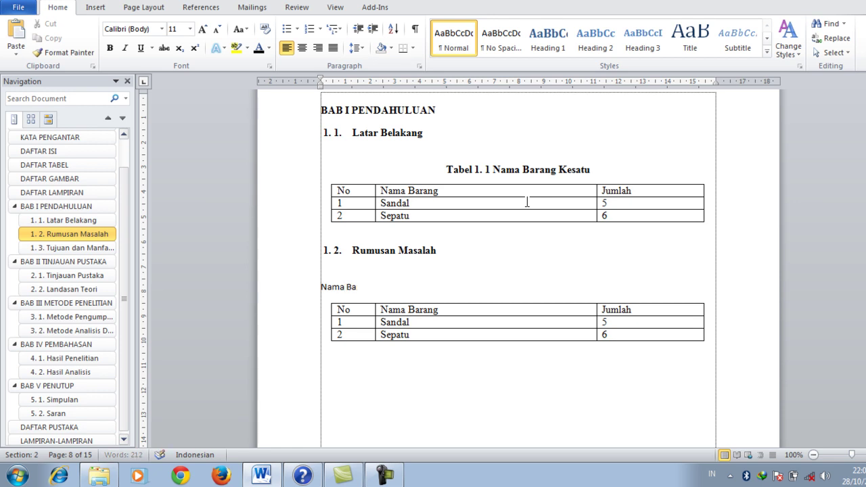
type("rang ")
type("Kedua")
left_click(315, 288)
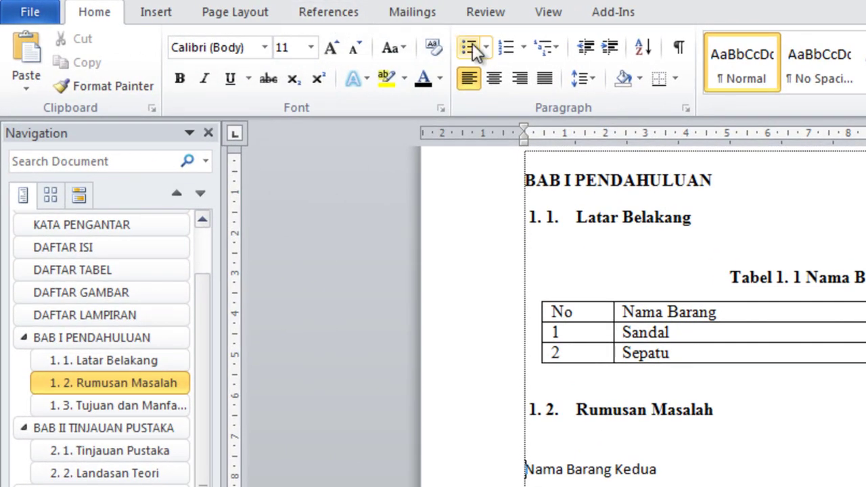
Insert a numbered 'Tabel 1. 2' caption before 'Nama Barang Kedua' and select the caption line.
left_click(350, 18)
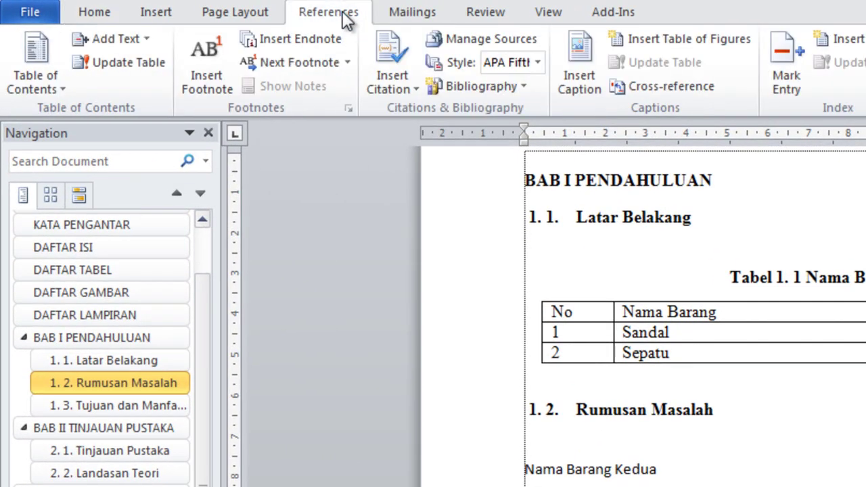
left_click(587, 91)
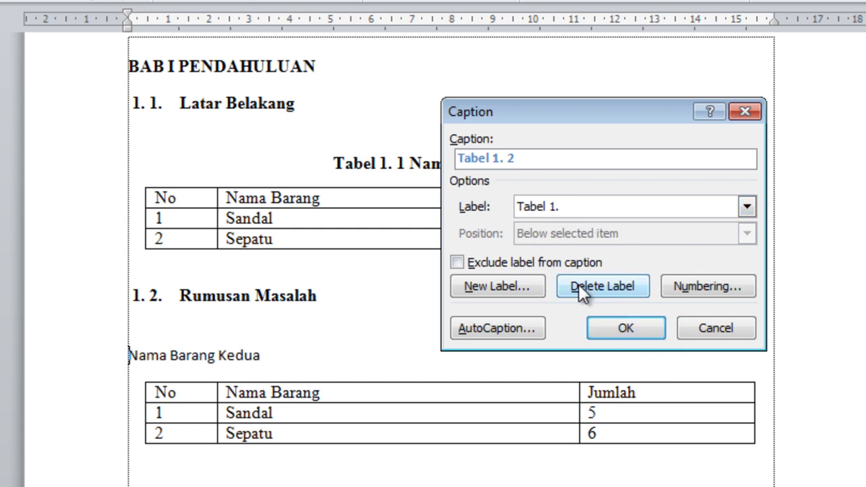
left_click(626, 331)
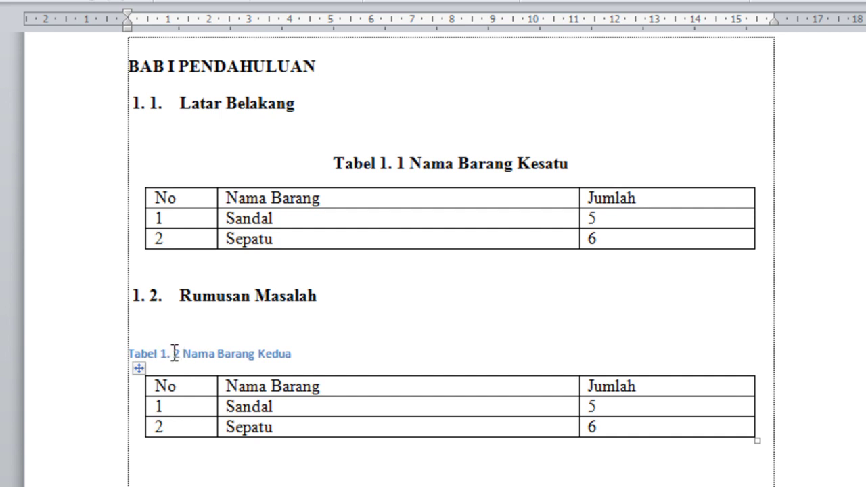
left_click(102, 368)
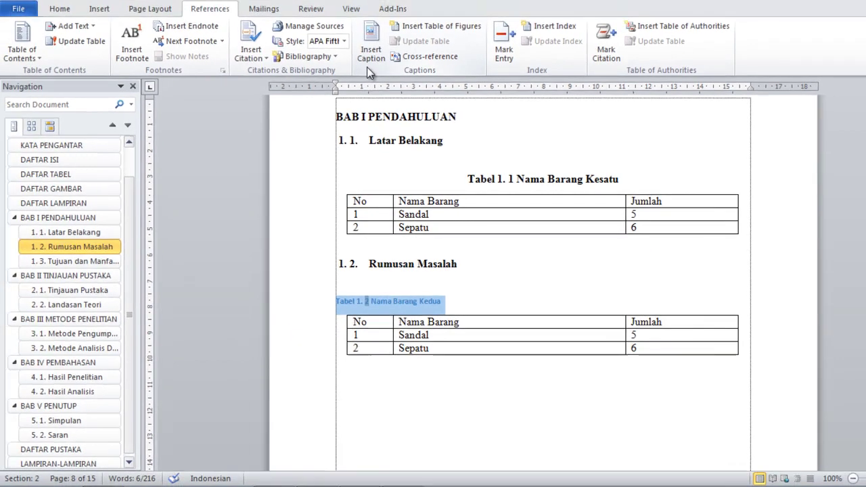
Set the Tabel 1. 2 caption to Times New Roman 12 pt and centre it, then select the first table.
left_click(62, 8)
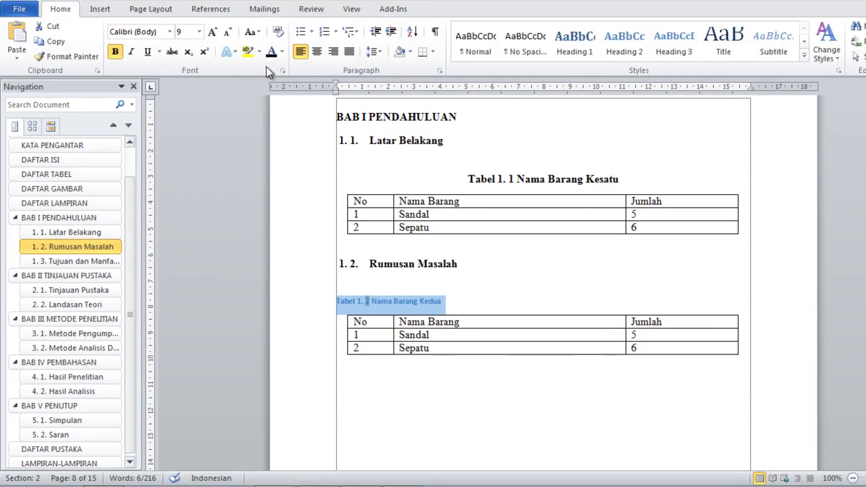
left_click(172, 34)
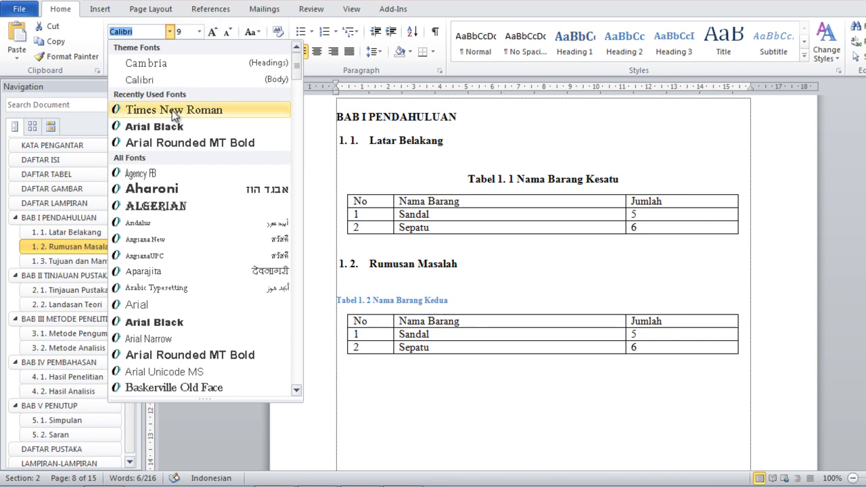
left_click(176, 112)
left_click(214, 33)
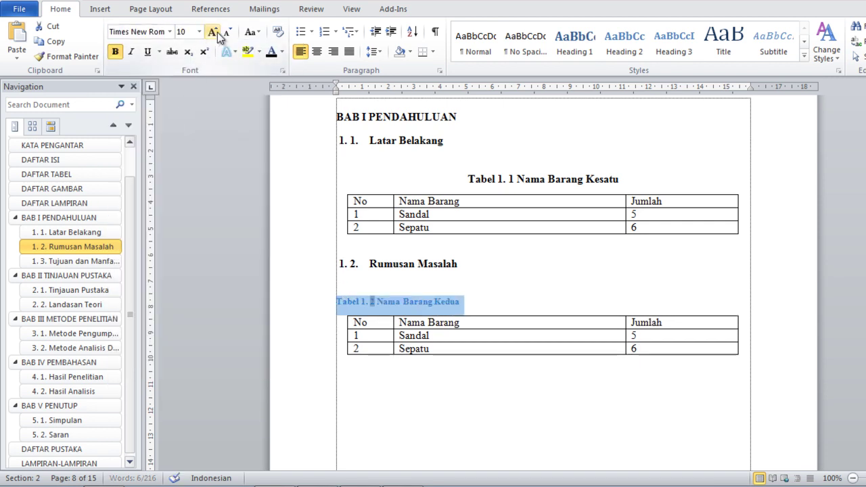
left_click(213, 32)
left_click(213, 31)
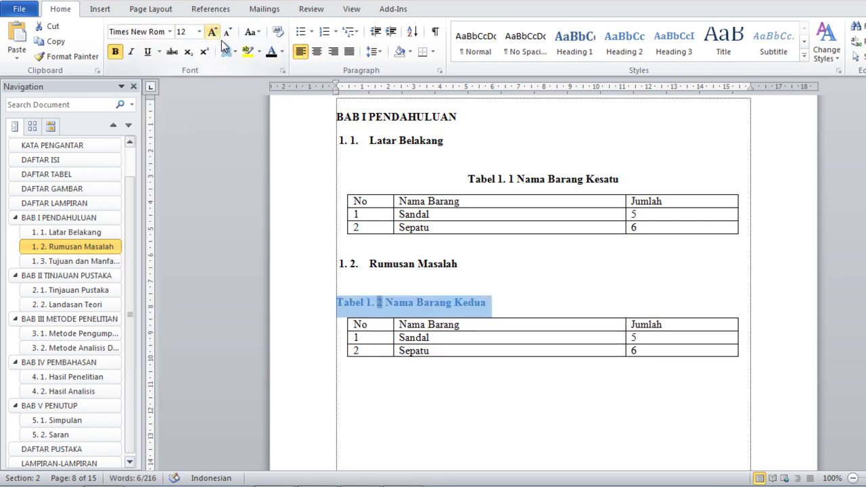
left_click(319, 52)
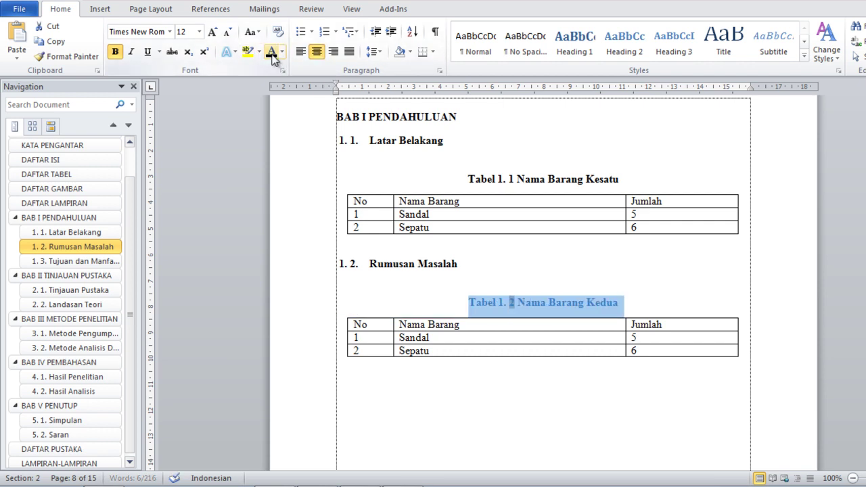
left_click(637, 303)
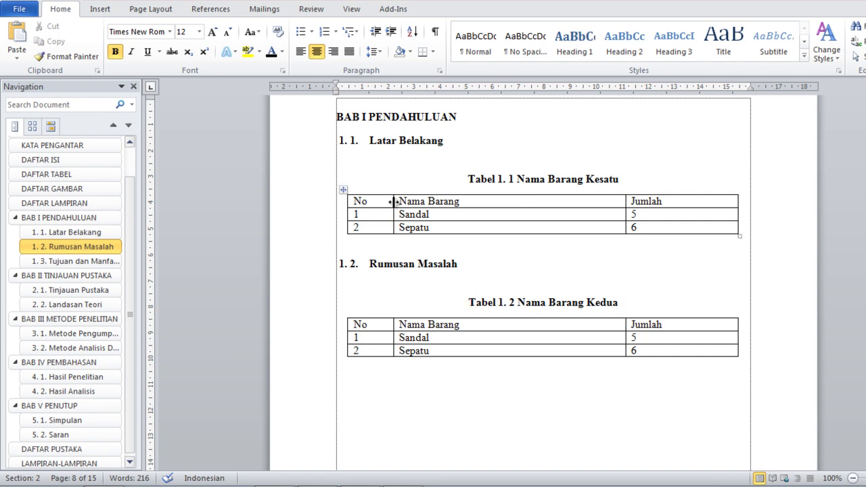
left_click(342, 191)
Paste the copied table below 2. 2. Landasan Teori in BAB II.
left_click(464, 393)
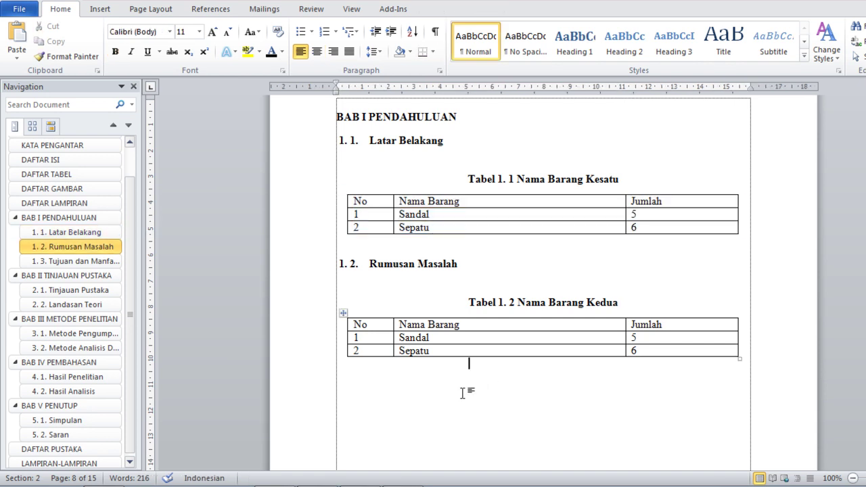
left_click(74, 276)
left_click(364, 204)
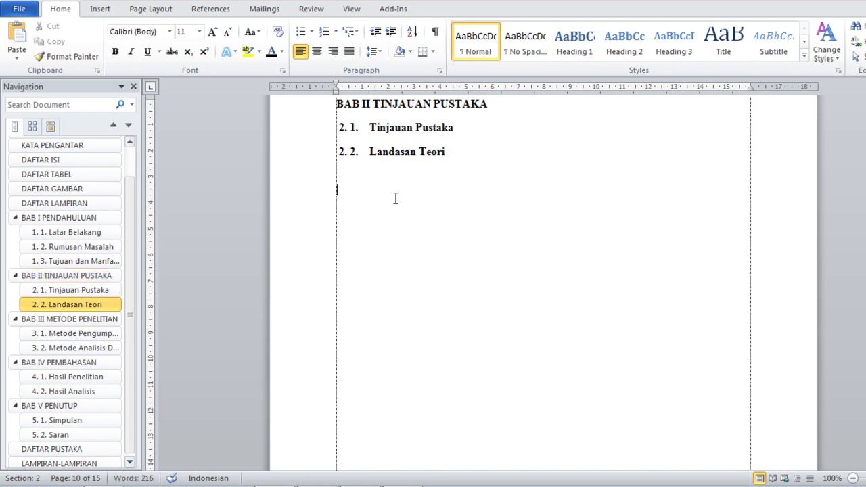
key("ctrl+v")
Add the title line 'Nama Barang Ketiga' above the pasted table.
left_click(401, 175)
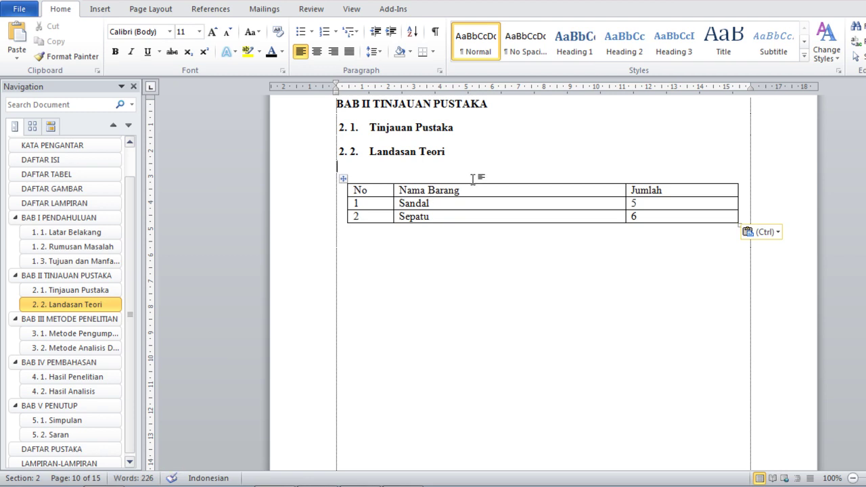
key("Return")
type("Nama Barang K")
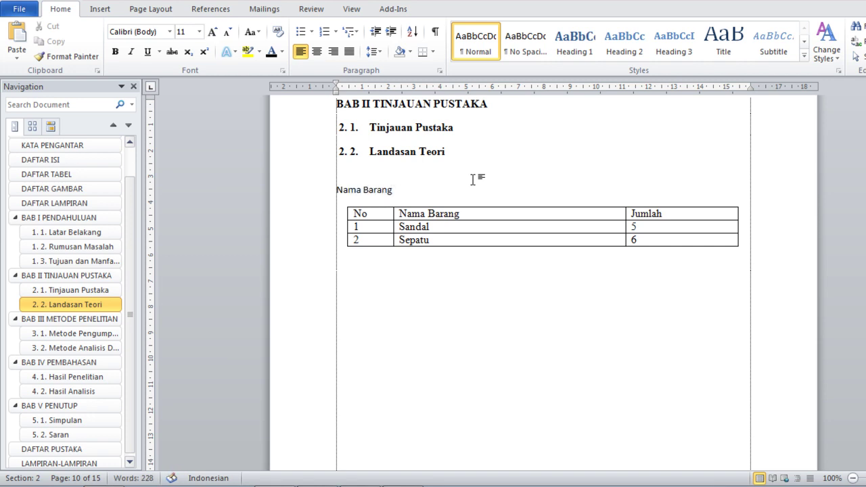
type("eT")
type("iga")
key("BackSpace")
key("BackSpace")
key("BackSpace")
key("BackSpace")
type("t")
type("iga")
left_click(333, 190)
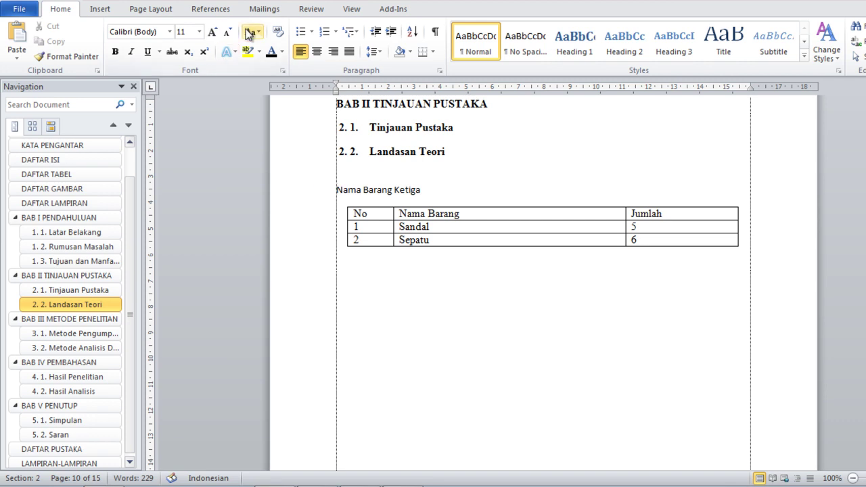
Create a new 'Tabel 2.' caption label and insert 'Tabel 2. 1' before 'Nama Barang Ketiga'.
left_click(212, 10)
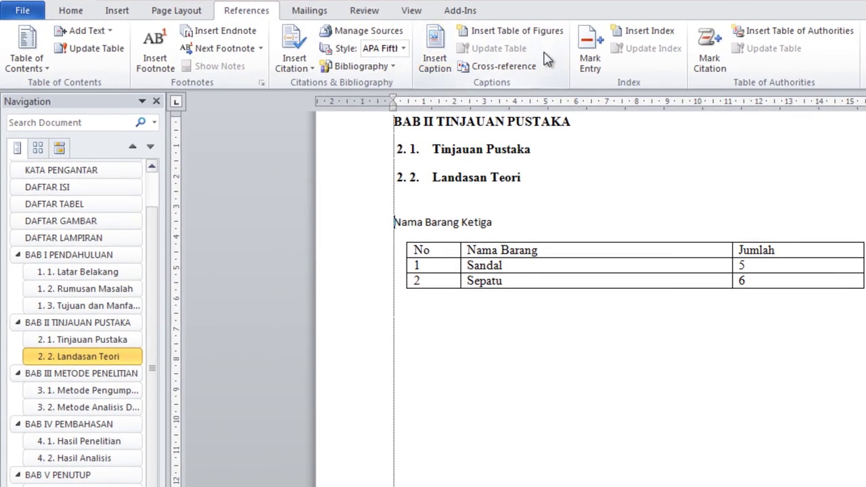
left_click(443, 63)
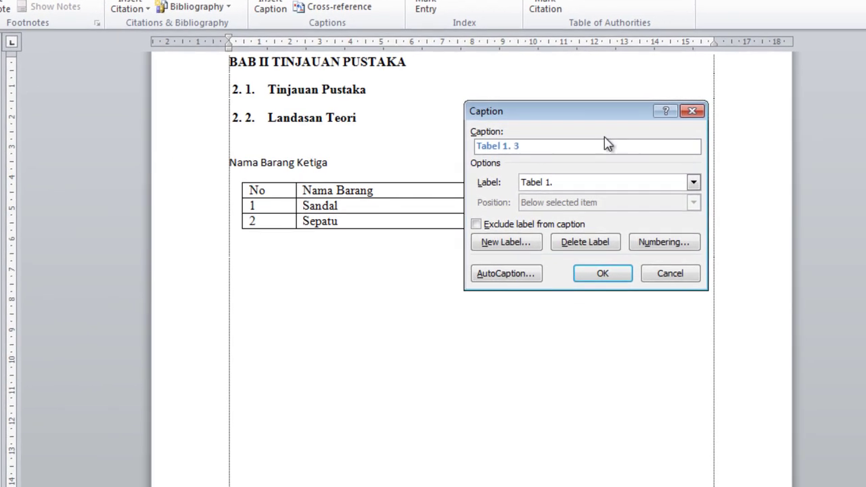
mouse_move(605, 119)
left_mouse_down()
mouse_move(691, 119)
mouse_move(683, 105)
left_mouse_up()
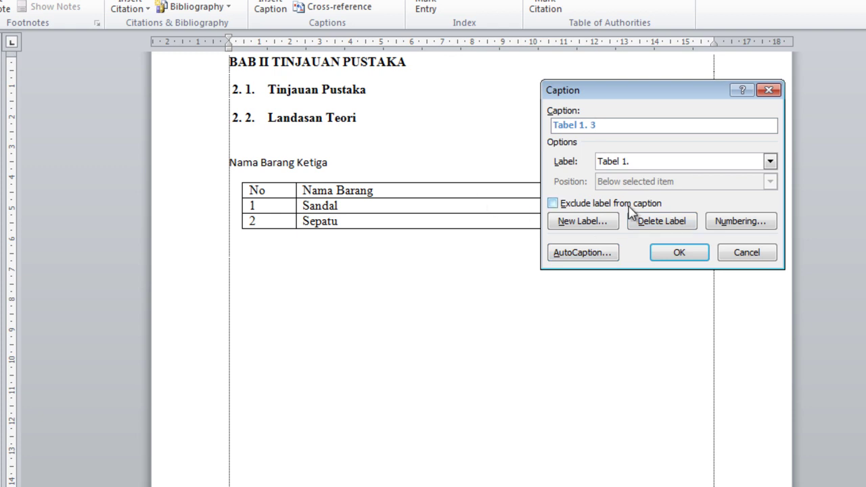
left_click(593, 224)
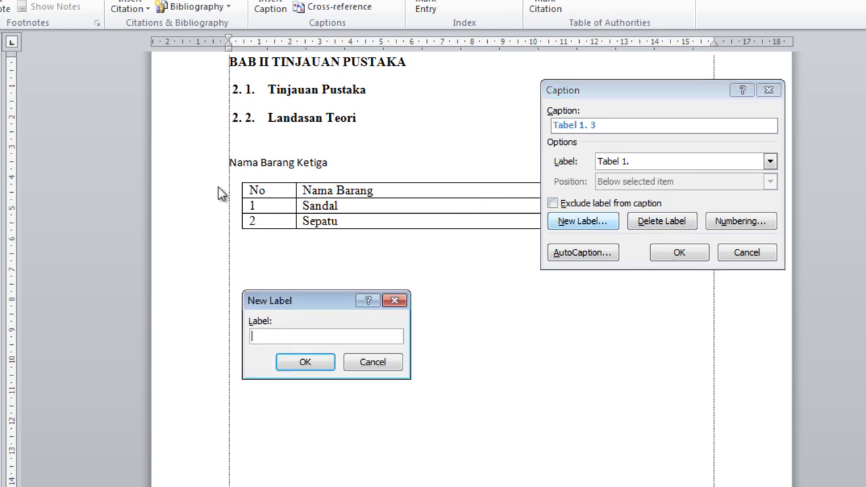
left_click_drag(297, 289, 322, 151)
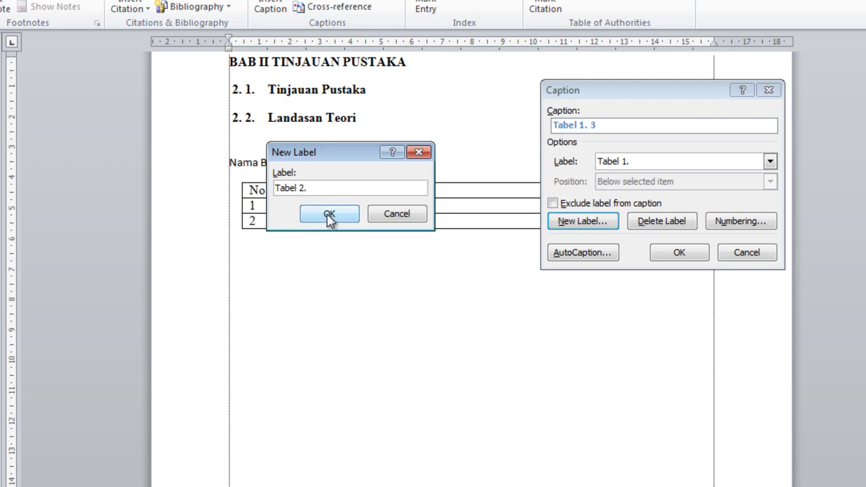
left_click(329, 216)
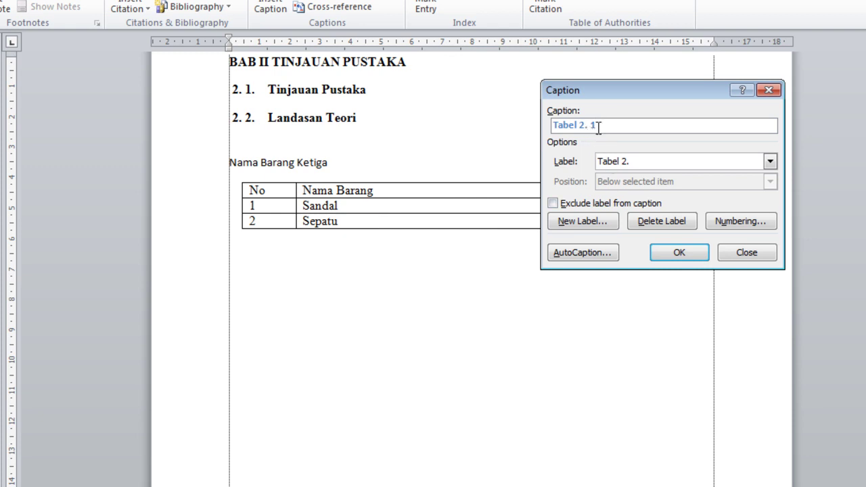
left_click(679, 256)
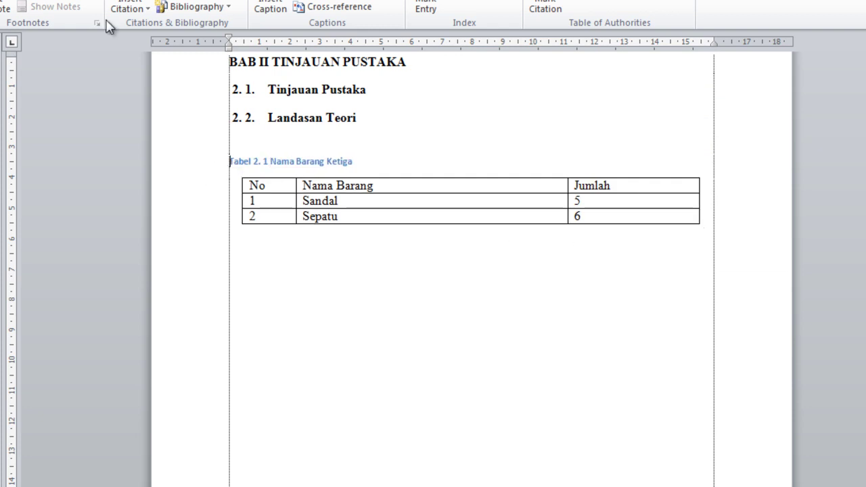
Make the Tabel 2. 1 caption Times New Roman 12 pt, centred and black.
left_click(191, 165)
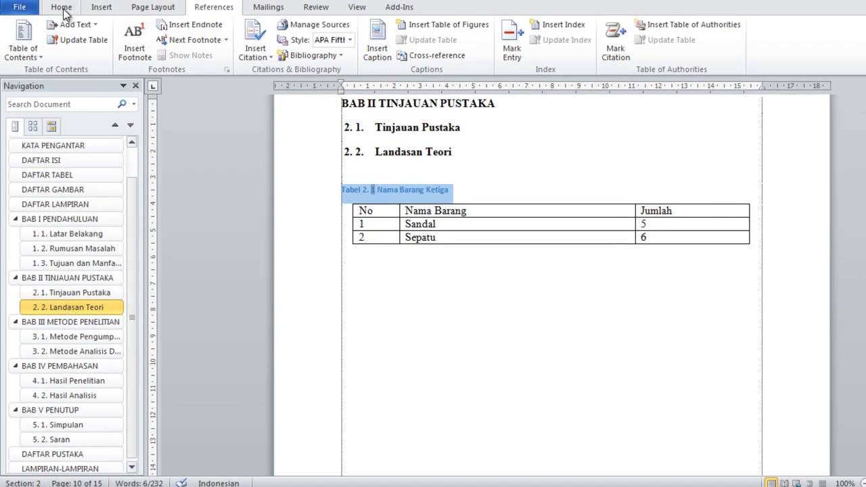
left_click(60, 8)
left_click(174, 30)
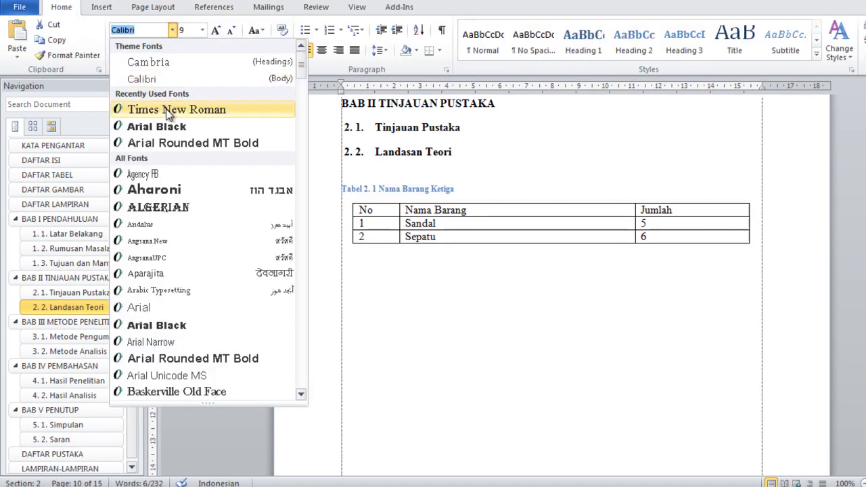
left_click(145, 110)
left_click(203, 30)
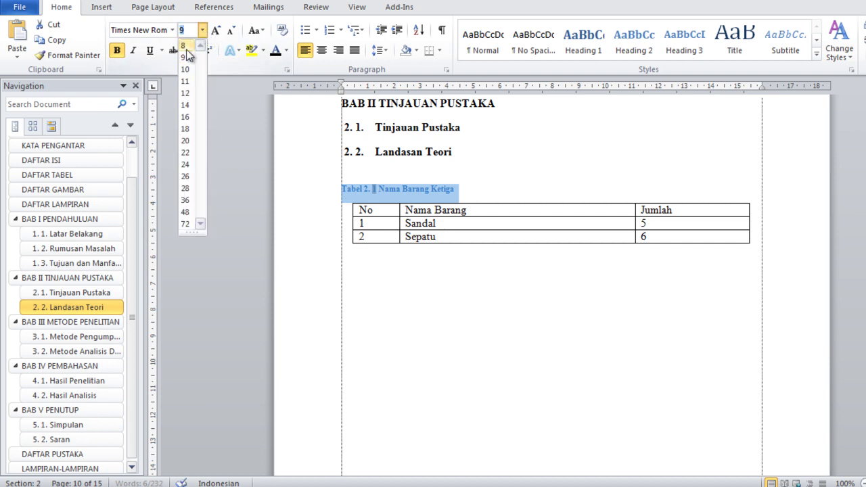
left_click(186, 92)
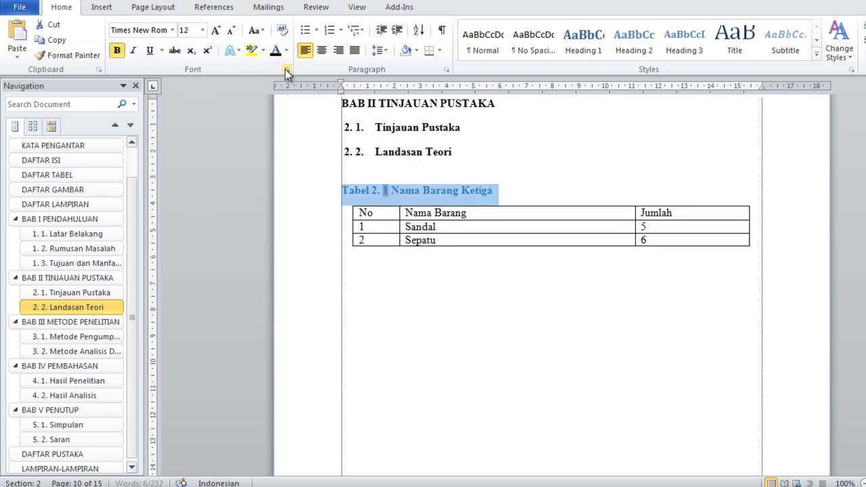
left_click(322, 55)
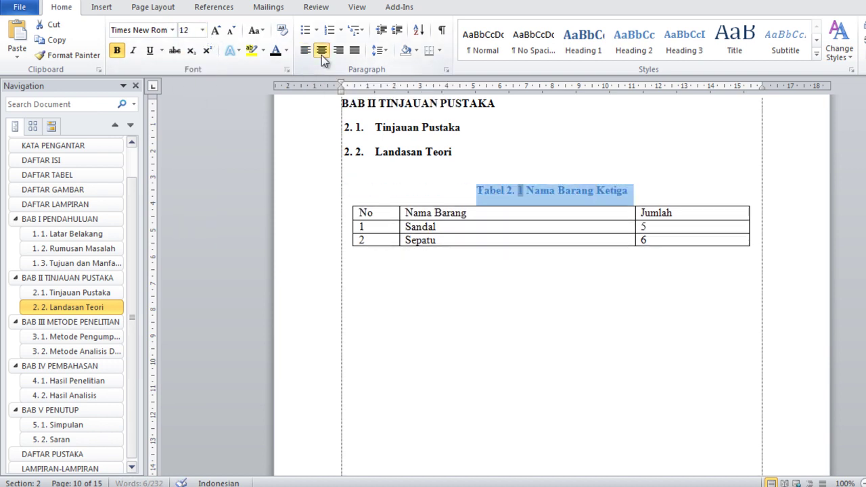
left_click(276, 53)
left_click(449, 297)
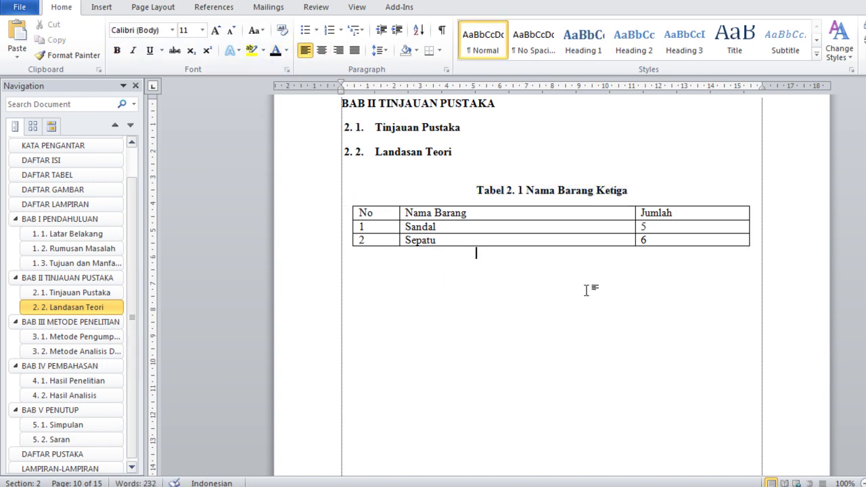
scroll(586, 289, "up", 4)
scroll(586, 290, "down", 5)
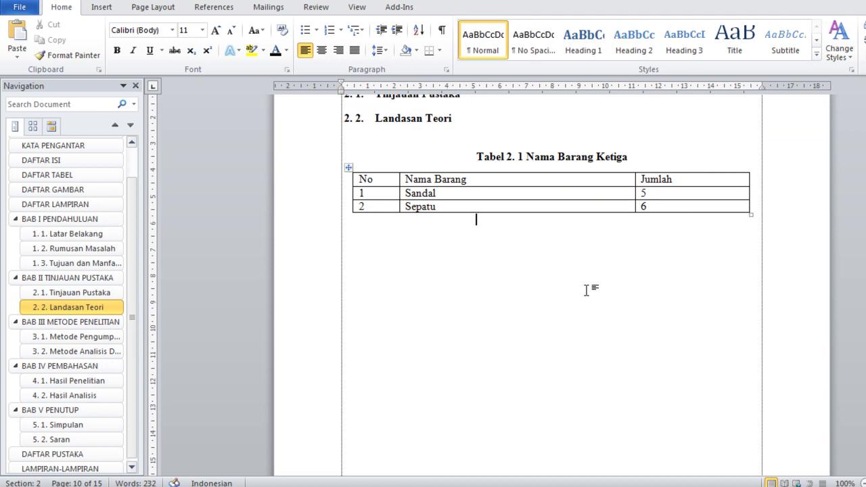
scroll(585, 290, "up", 5)
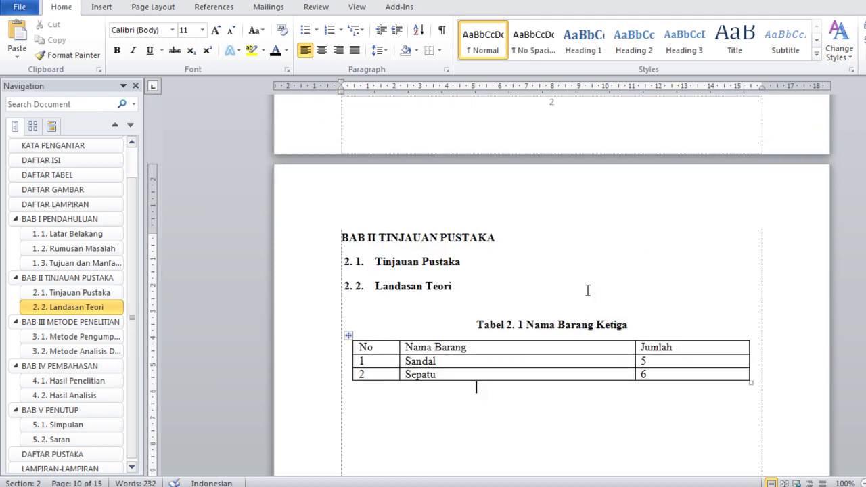
scroll(587, 290, "down", 2)
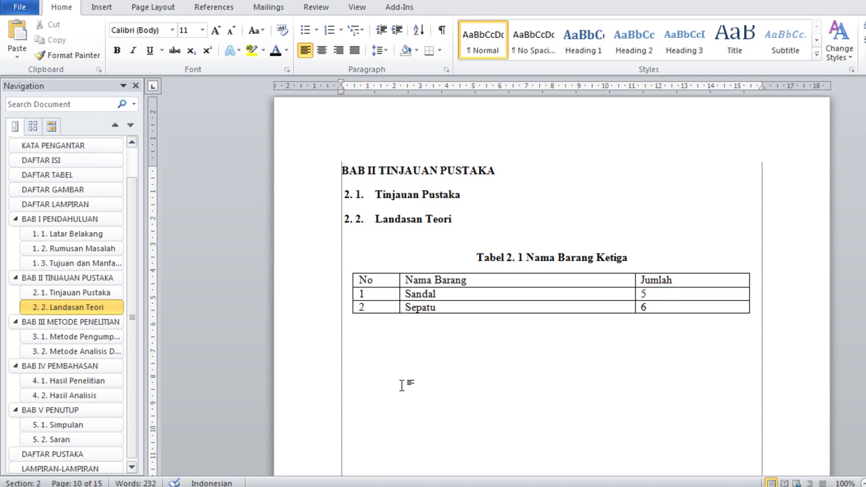
Navigate through BAB III and BAB I to the DAFTAR TABEL page, placing the cursor below its heading.
left_click(56, 322)
left_click(414, 280)
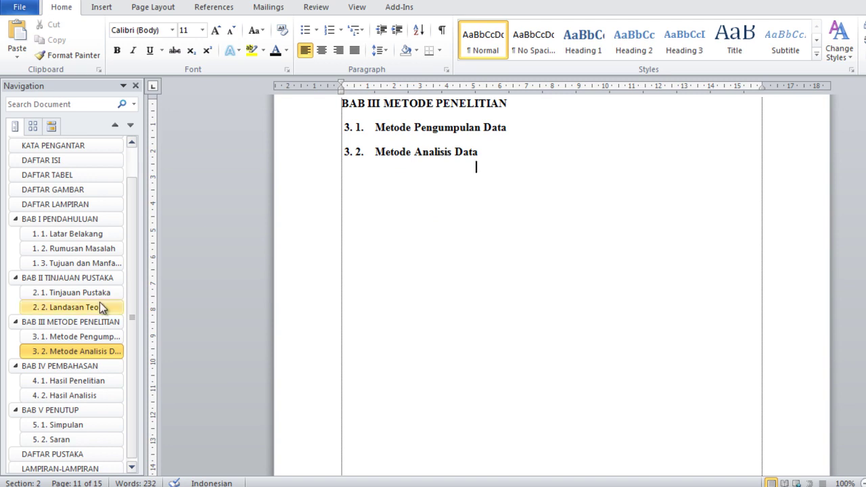
left_click(70, 220)
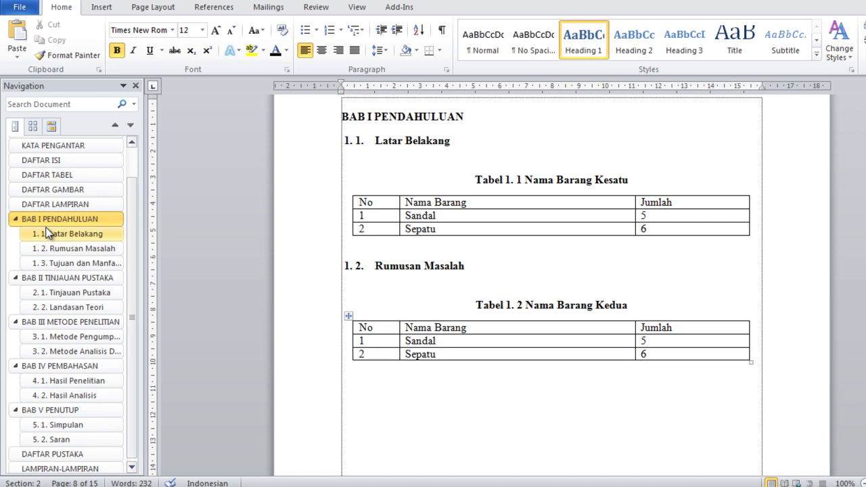
left_click(62, 174)
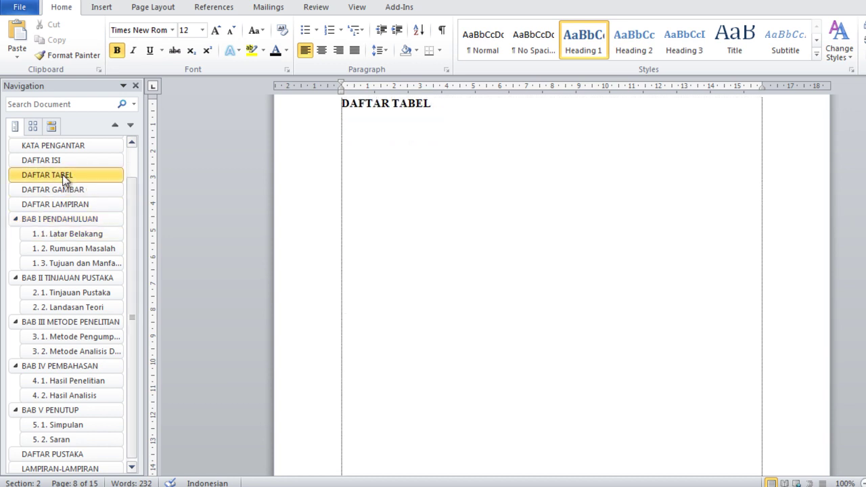
left_click(377, 164)
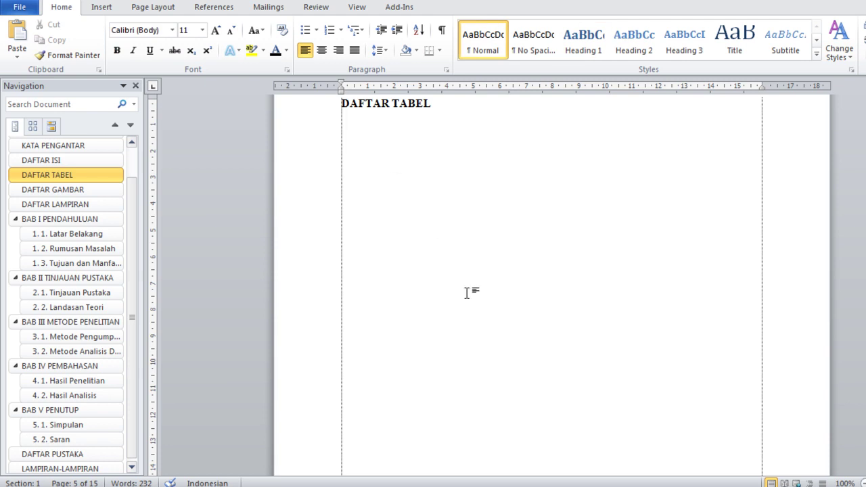
scroll(464, 248, "up", 4)
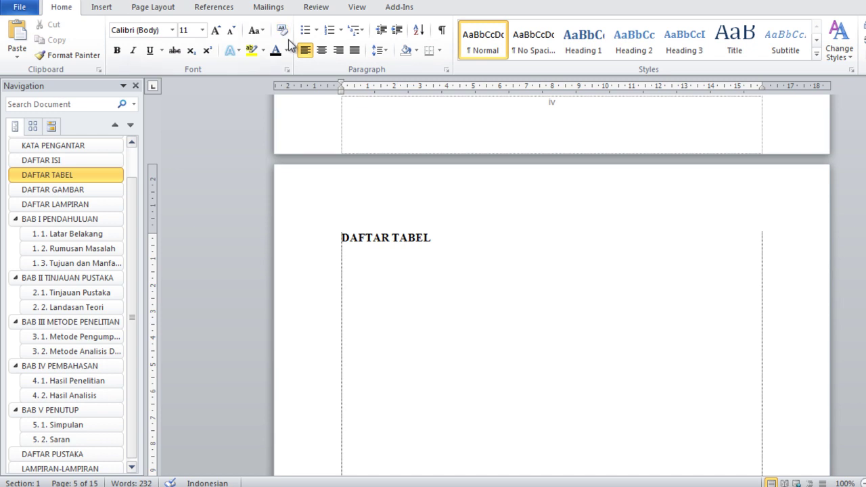
Insert a table of figures under DAFTAR TABEL listing only the 'Tabel 1.' captions.
left_click(214, 10)
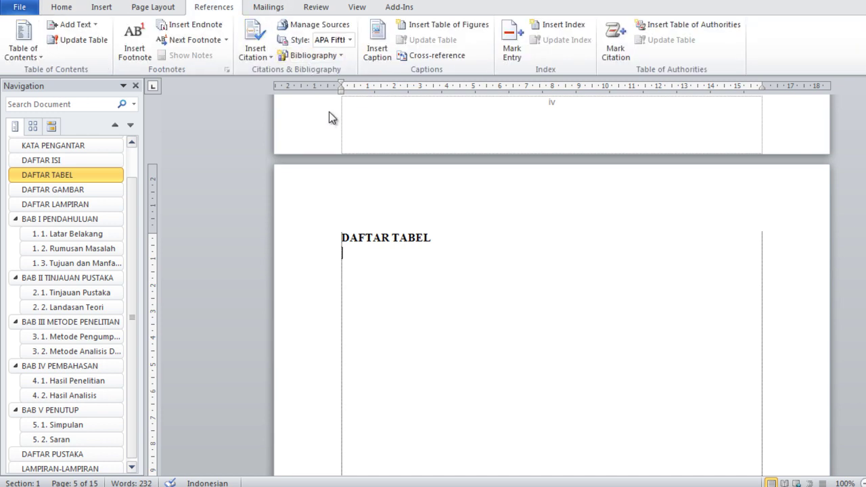
left_click(457, 32)
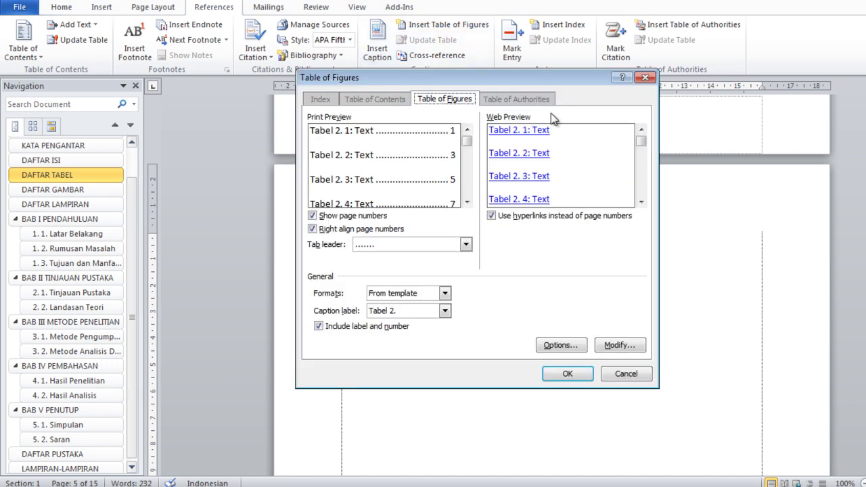
mouse_move(559, 85)
left_mouse_down()
mouse_move(769, 81)
mouse_move(742, 120)
left_mouse_up()
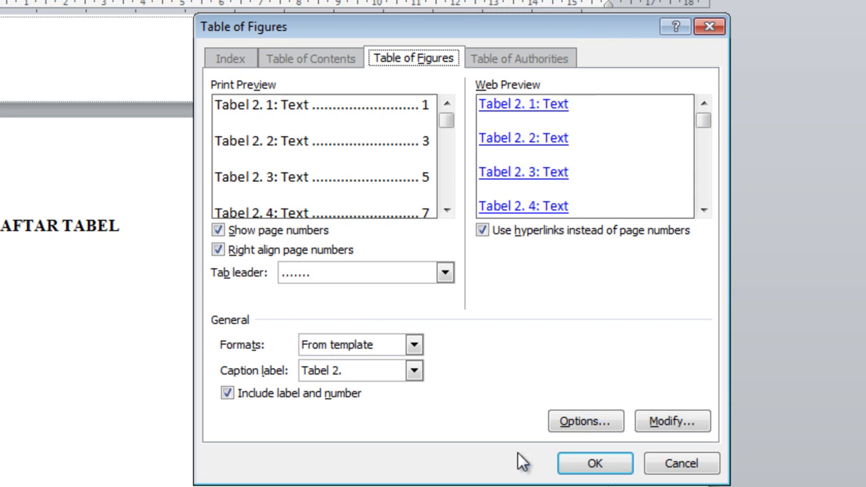
left_click(411, 375)
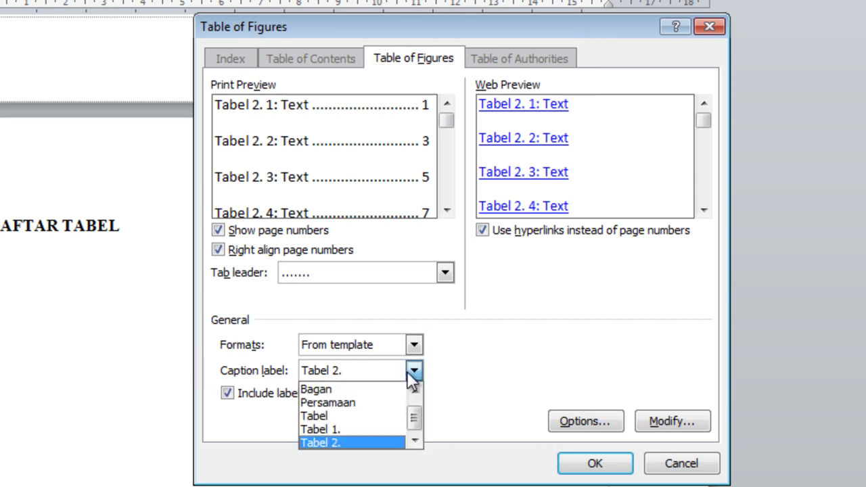
left_click(358, 430)
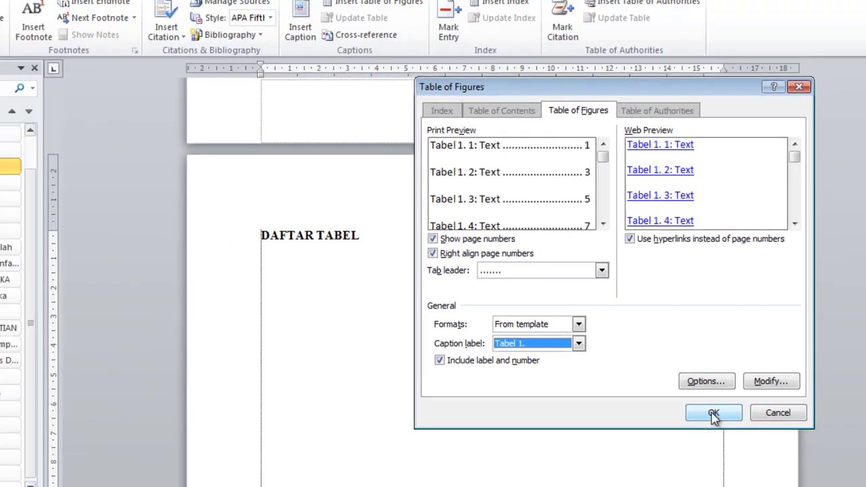
left_click(593, 466)
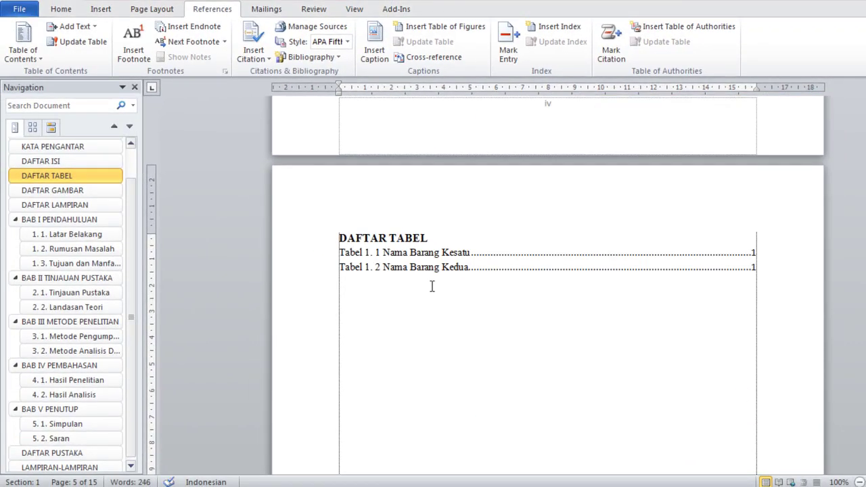
Add a blank line after the DAFTAR TABEL heading and move the caret below the entries.
left_click(446, 228)
key("Return")
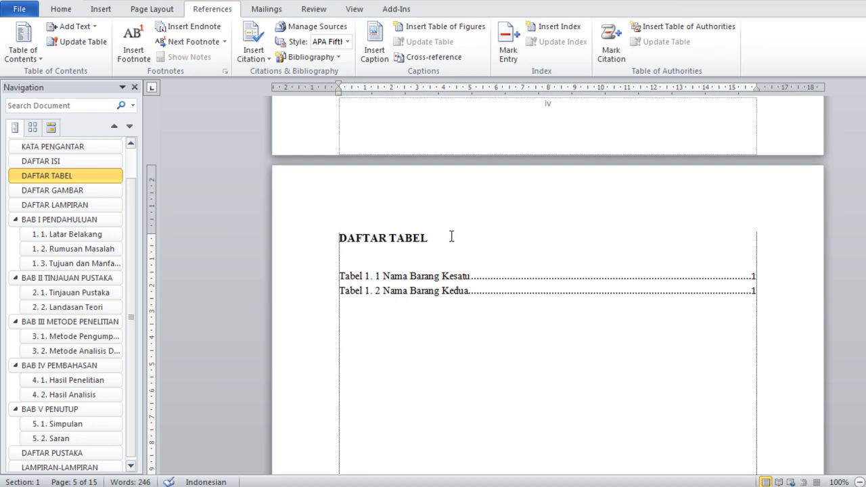
left_click(355, 311)
Insert a second table of figures for the 'Tabel 2.' label, adding Nama Barang Ketiga on page 3.
left_click(455, 33)
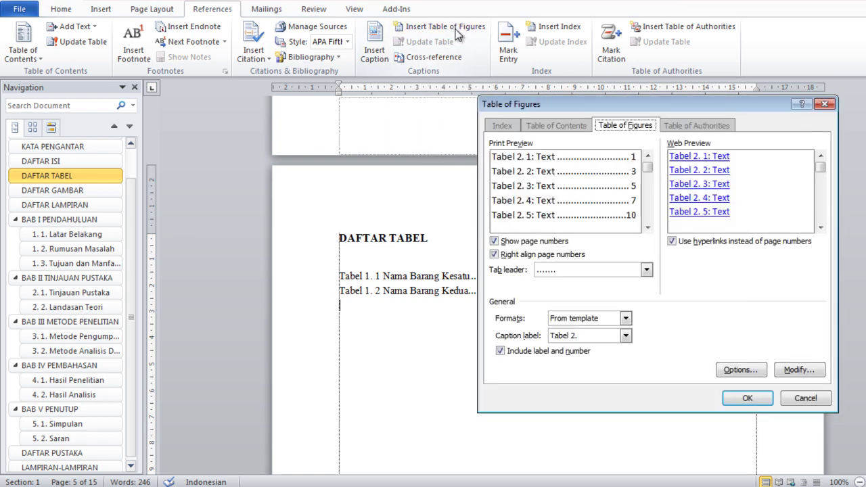
left_click(598, 342)
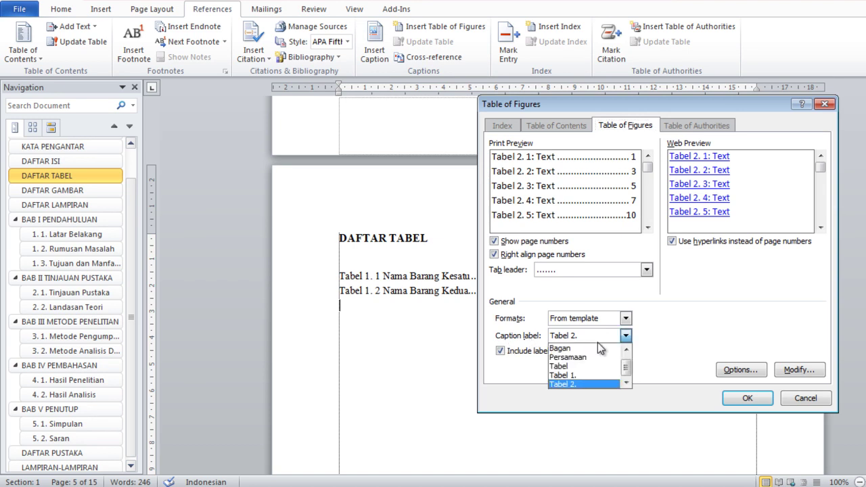
left_click(597, 342)
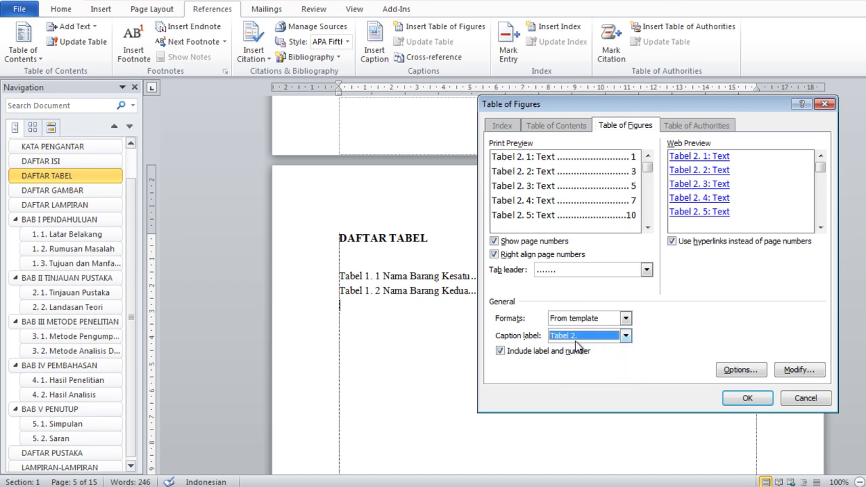
left_click(756, 402)
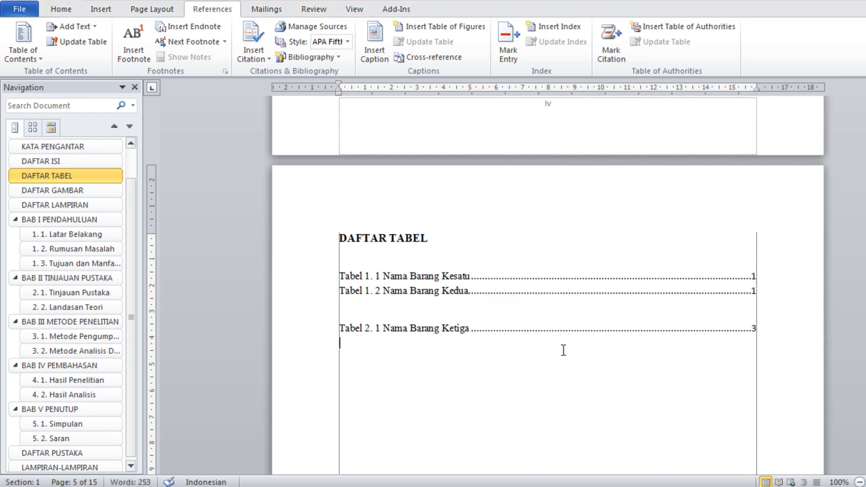
left_click(366, 307)
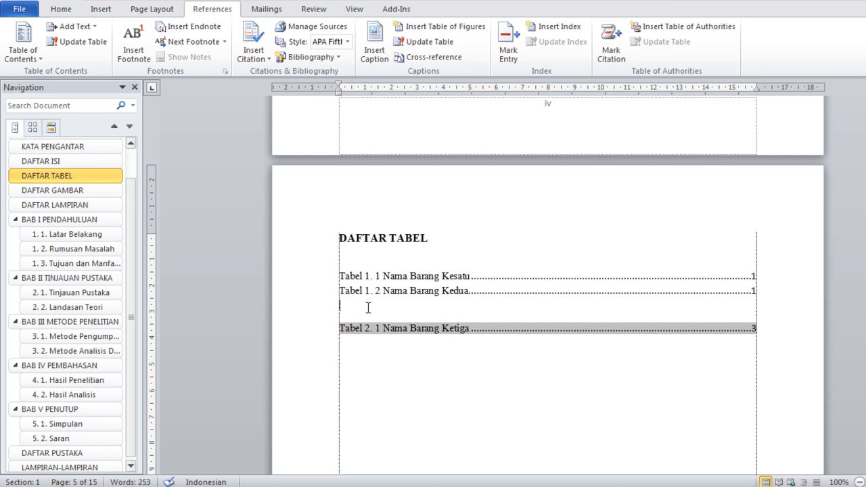
key("Right")
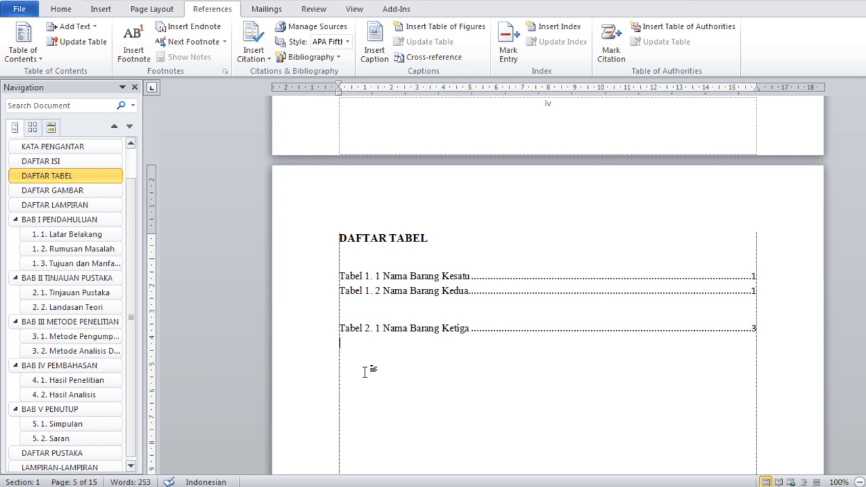
Delete the blank line between the Kedua entry and Tabel 2. 1.
left_click(351, 302)
left_click(391, 387)
left_click(765, 292)
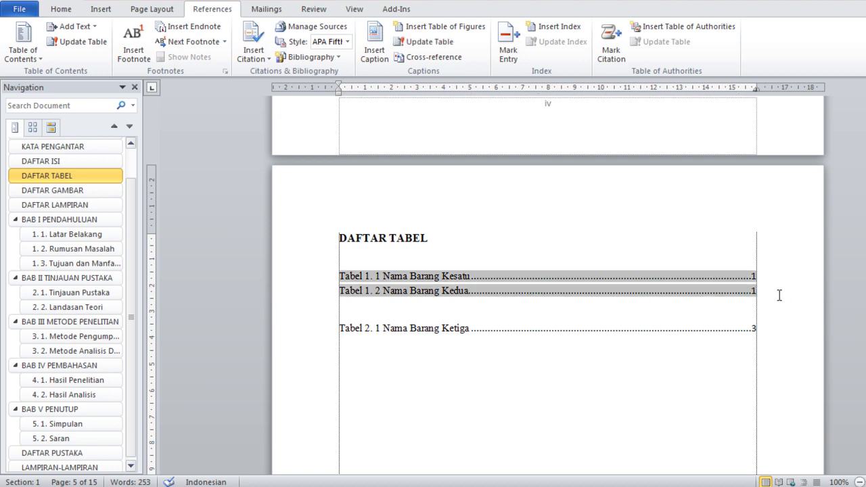
key("Delete")
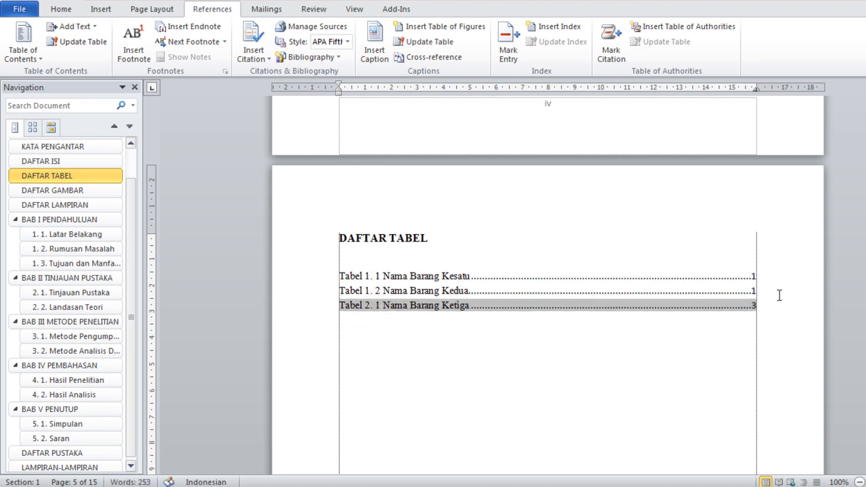
left_click(573, 377)
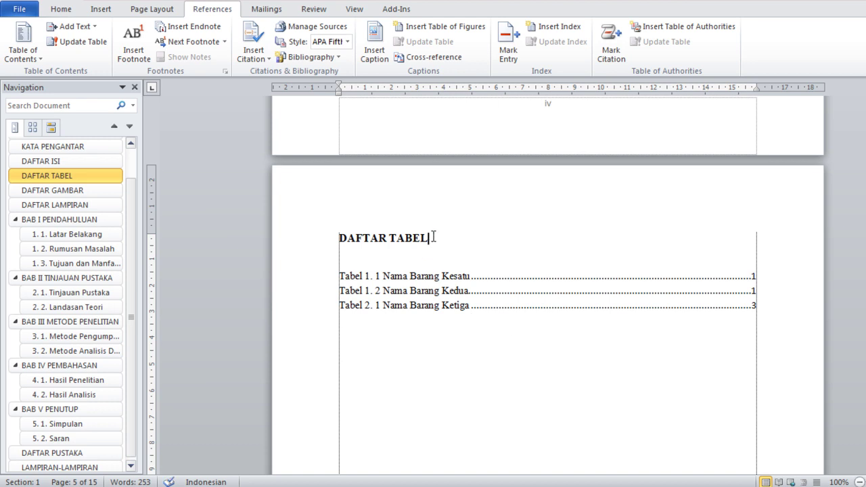
Centre the DAFTAR TABEL heading and enlarge it from 12 to 14 pt.
left_click_drag(432, 238, 312, 239)
left_click(61, 8)
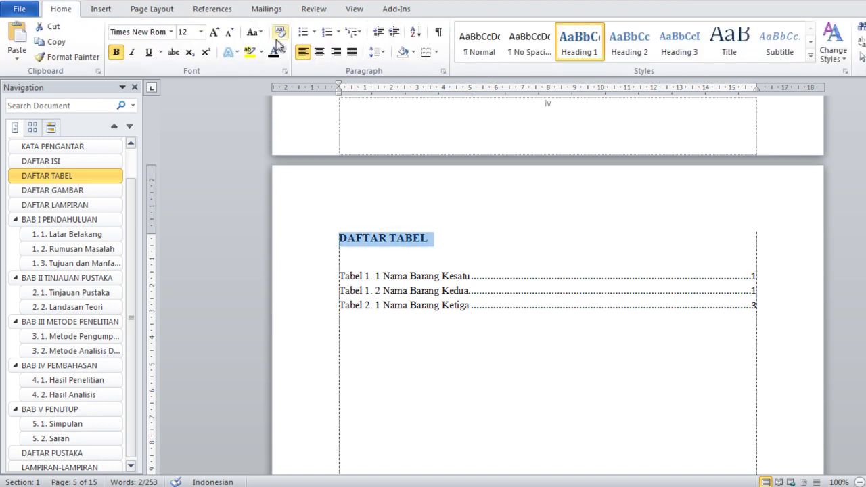
left_click(317, 53)
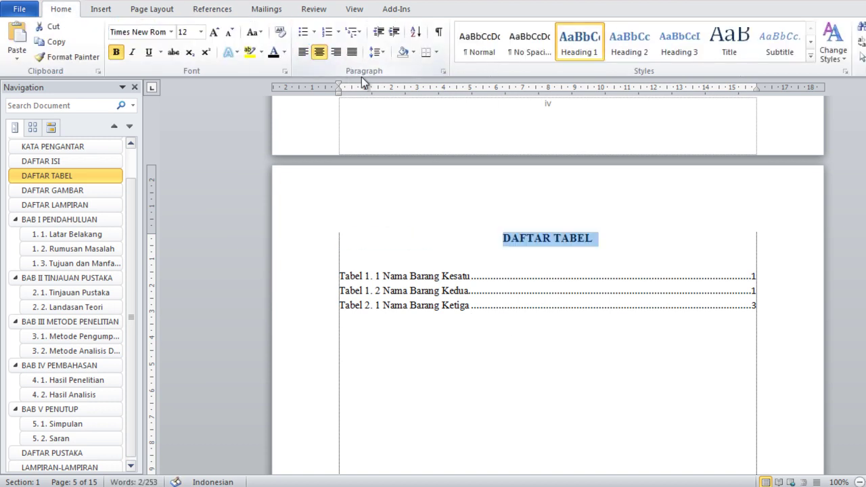
left_click(214, 31)
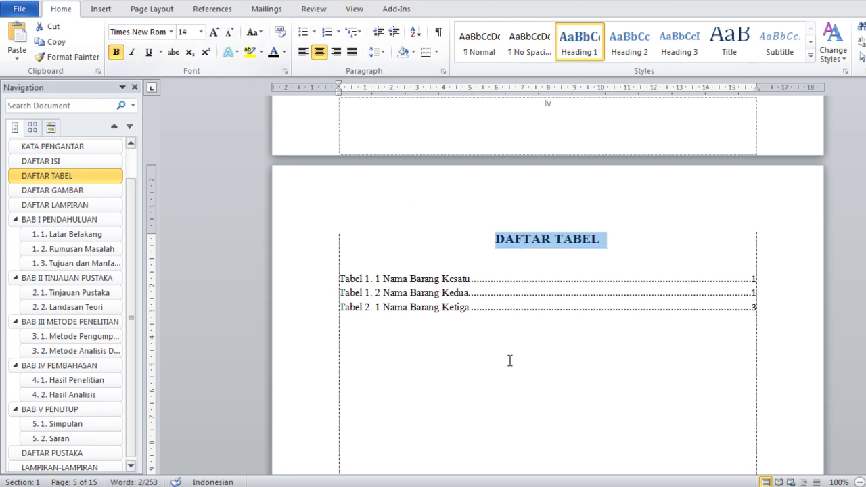
left_click(545, 376)
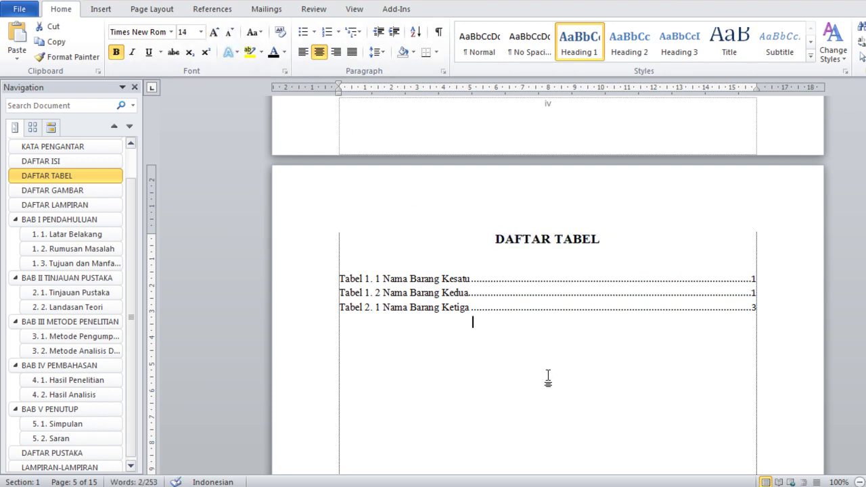
left_click(600, 293)
left_click(606, 309)
left_click(615, 289)
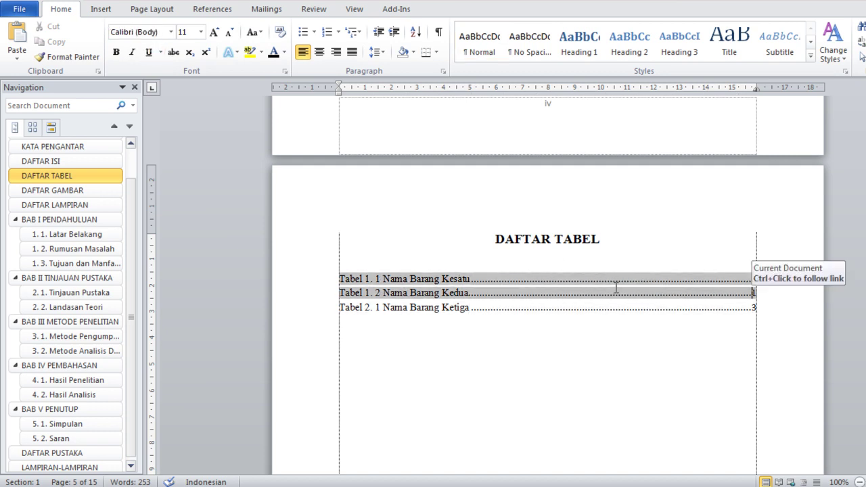
left_click(454, 368)
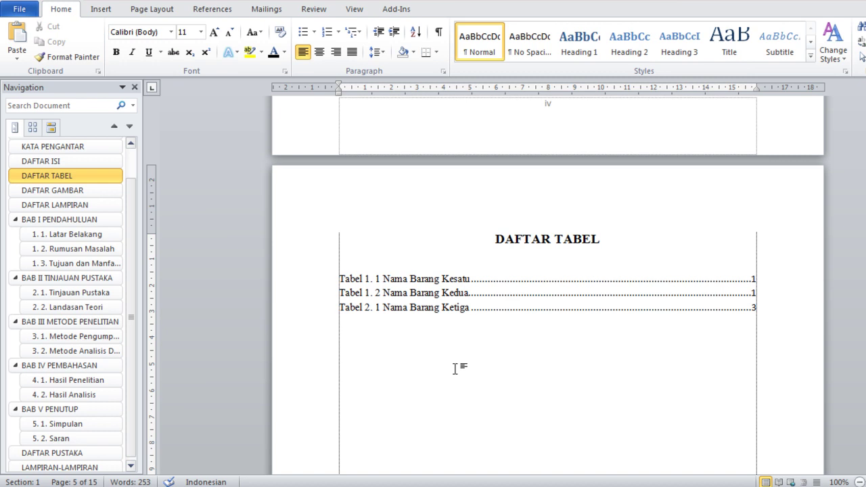
left_click(440, 279)
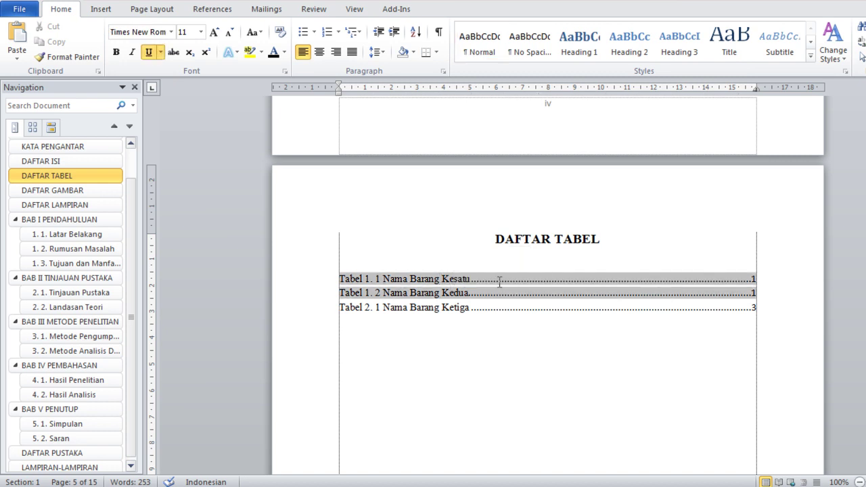
left_click(449, 309)
left_click(451, 292)
right_click(453, 284)
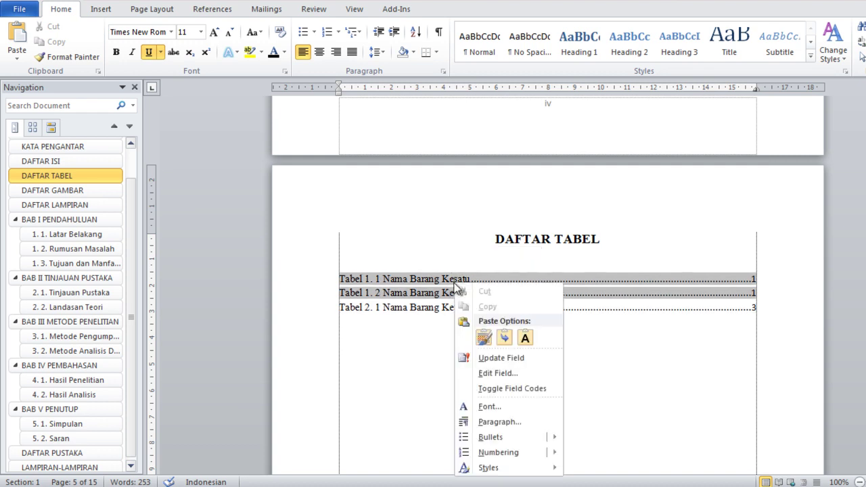
left_click(497, 357)
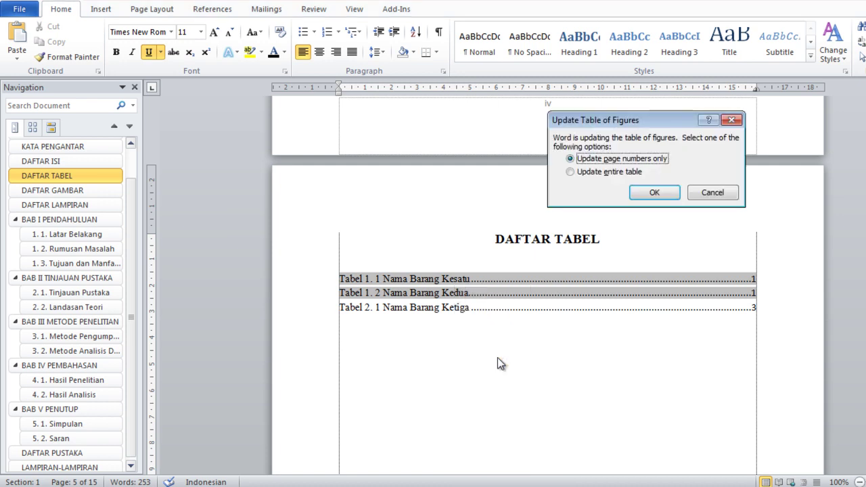
left_click(607, 173)
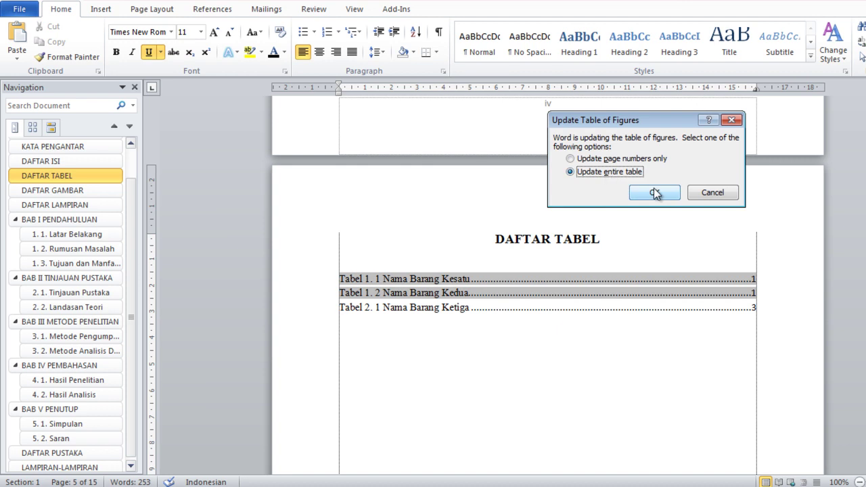
left_click(731, 119)
left_click(506, 347)
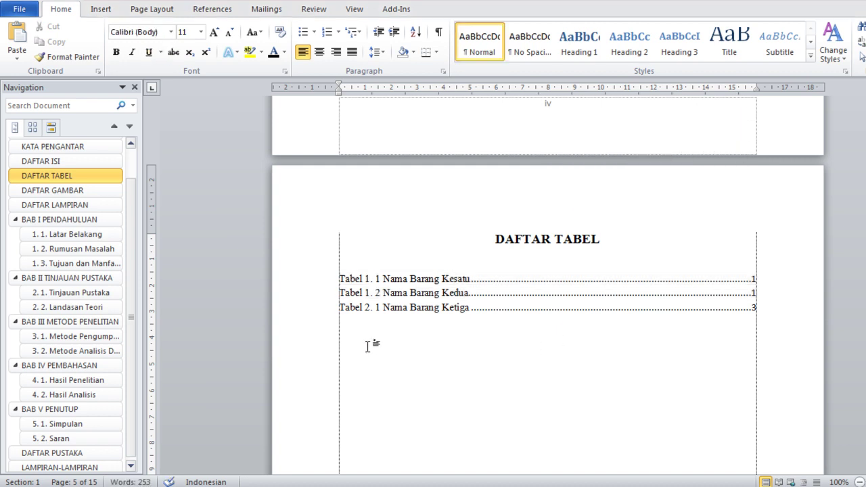